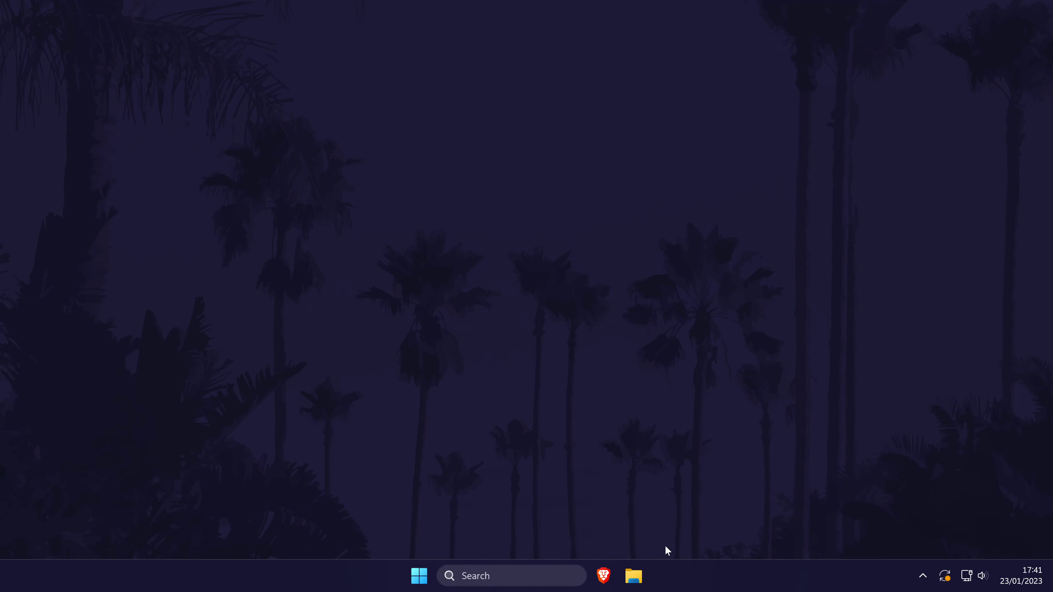
# - Open the Windows Settings app and go to the Startup page under Apps
pyautogui.click(567, 569)
pyautogui.write('settings')
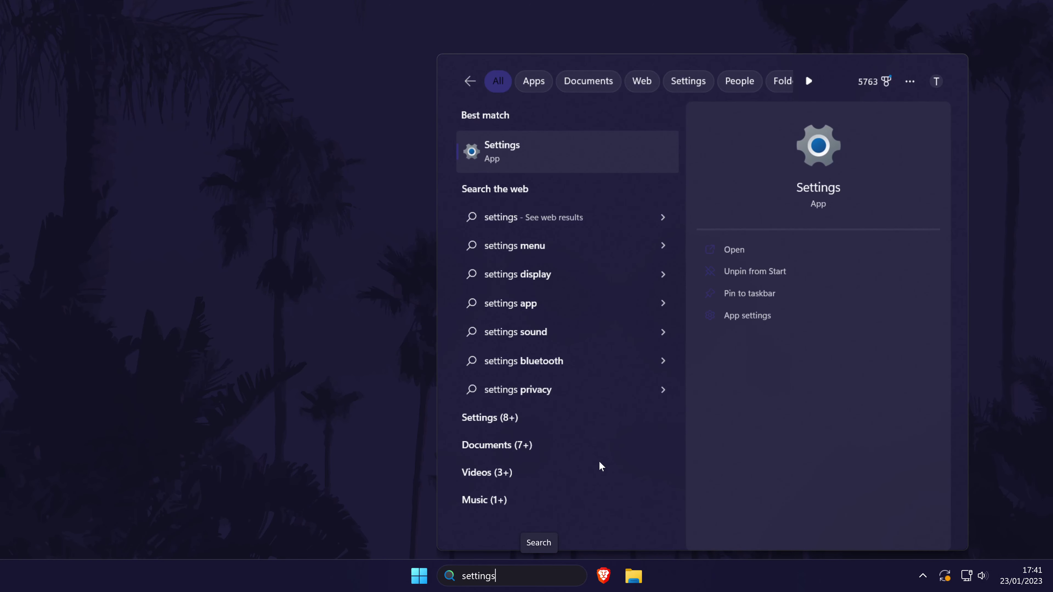
pyautogui.press('Return')
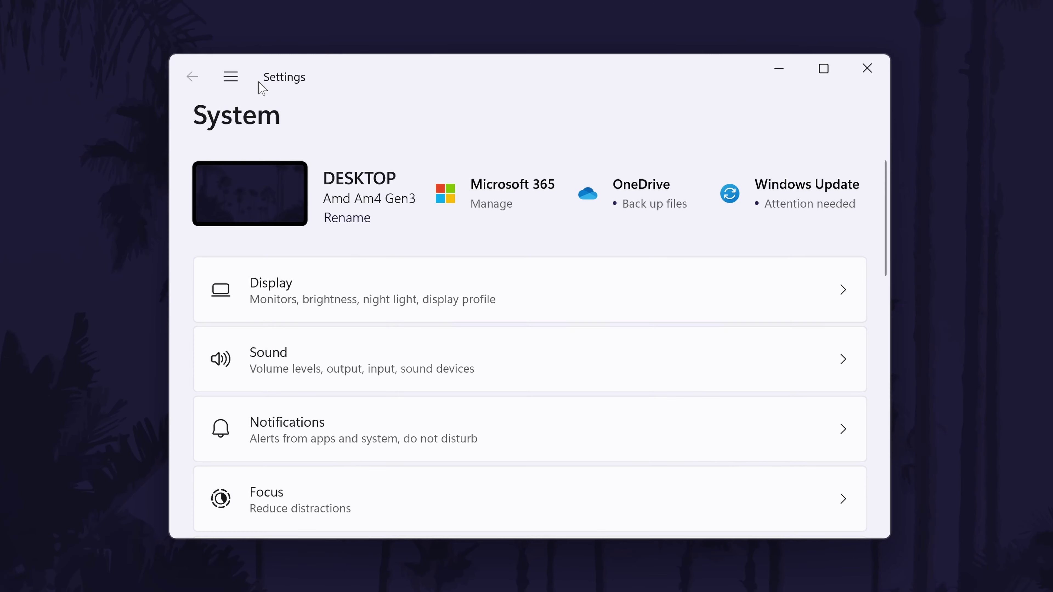
pyautogui.scroll(-1, 340, 315)
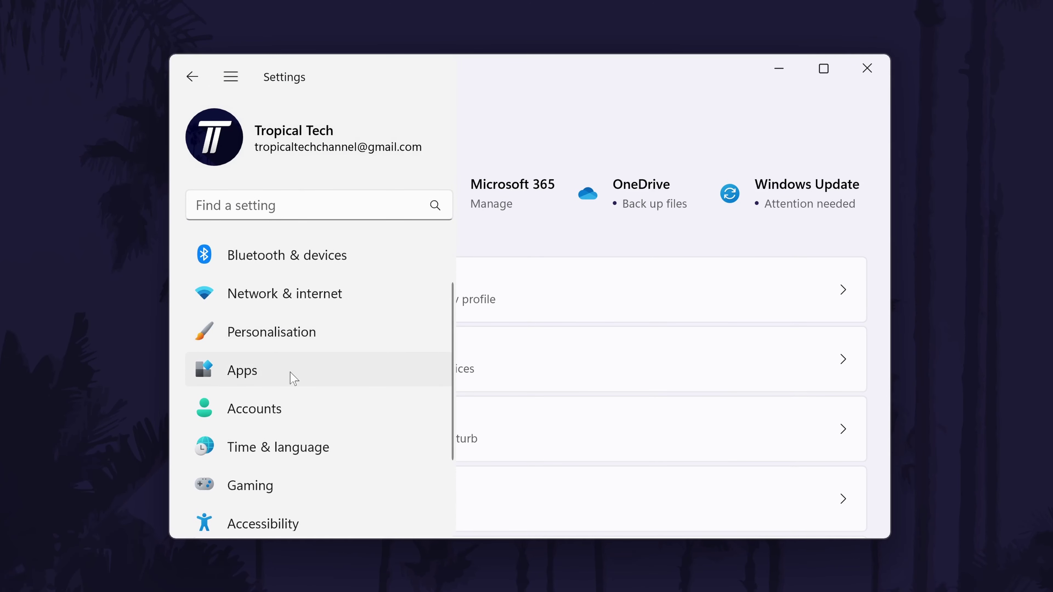
pyautogui.click(280, 369)
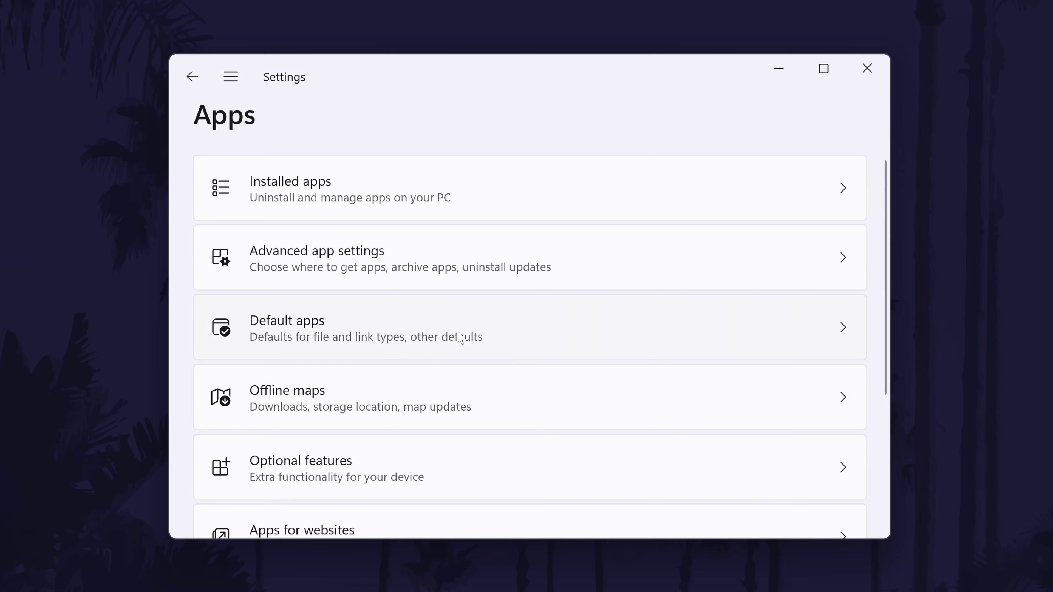
pyautogui.scroll(-5, 477, 315)
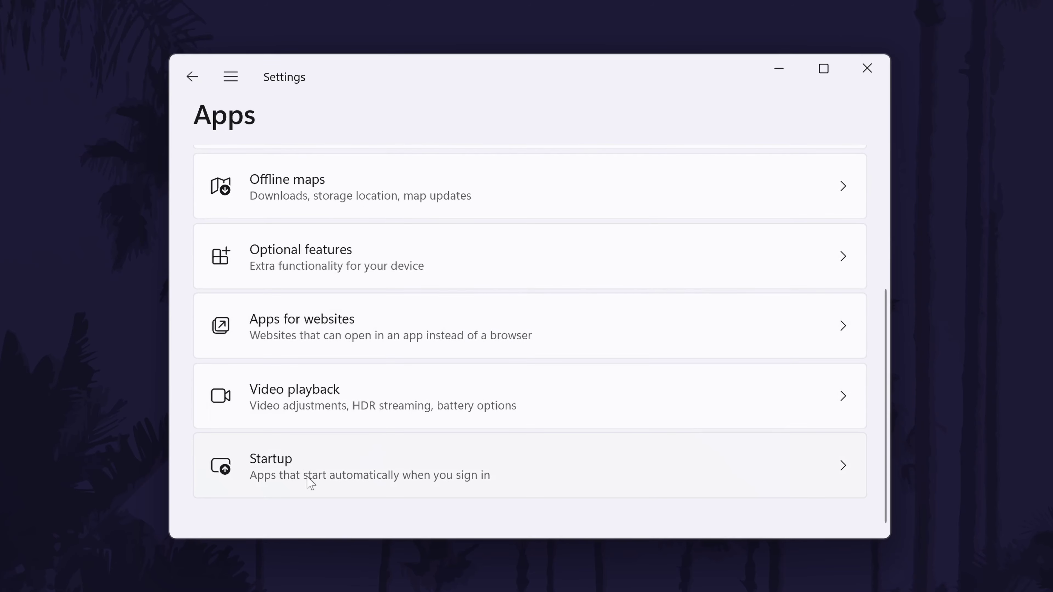
pyautogui.click(405, 477)
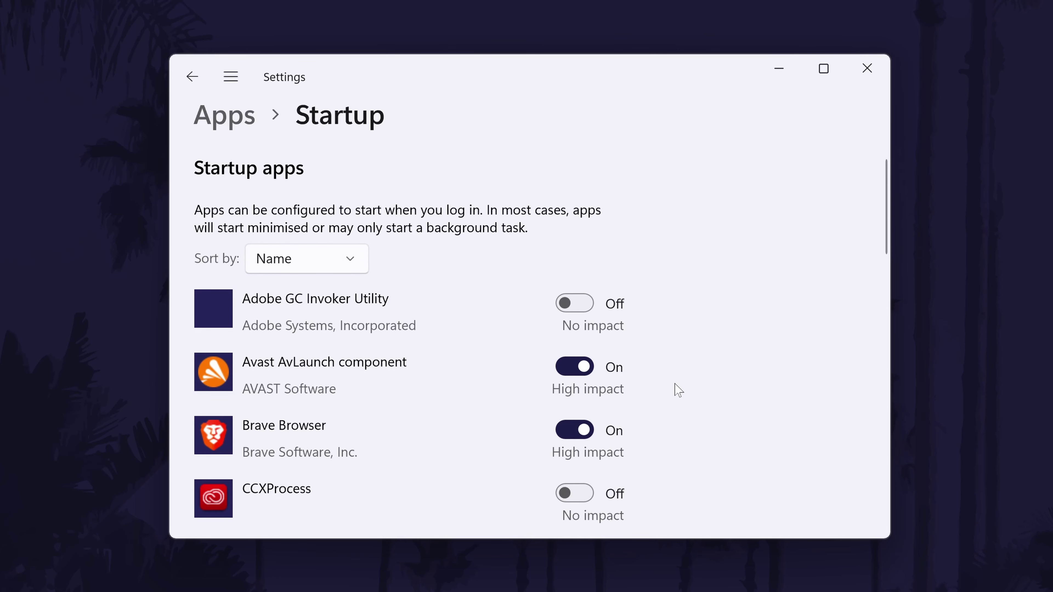
# - Sort the startup apps by Start-up impact and switch off Razer Synapse 3
pyautogui.scroll(-3, 689, 376)
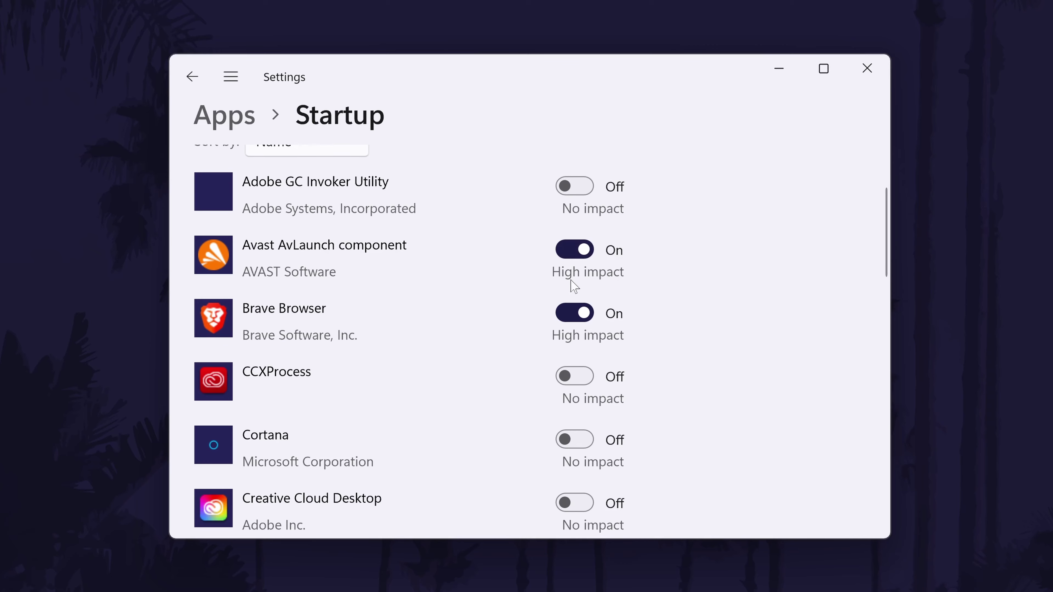
pyautogui.scroll(2, 644, 298)
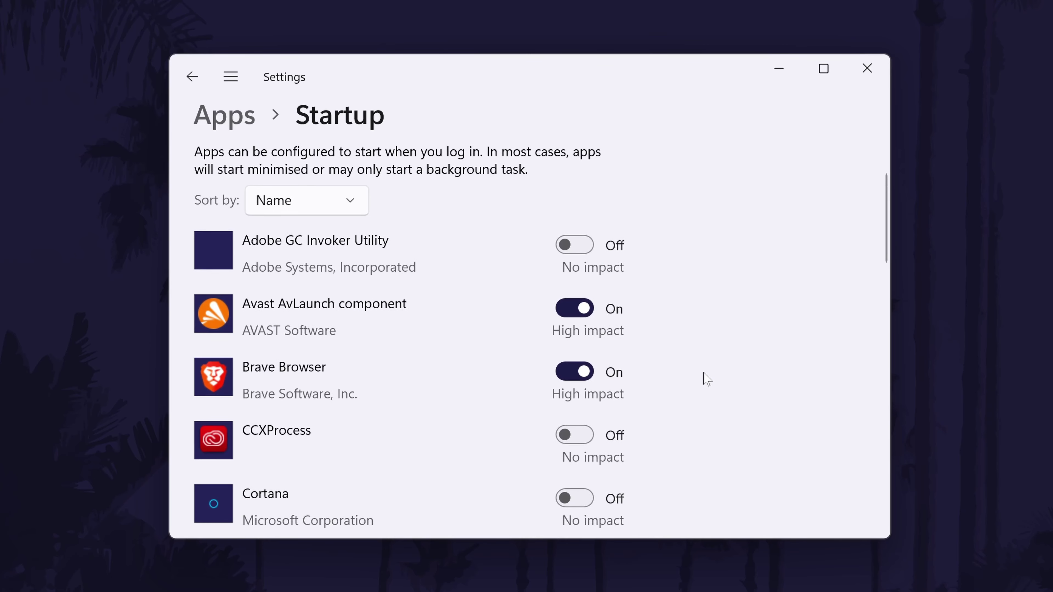
pyautogui.click(581, 378)
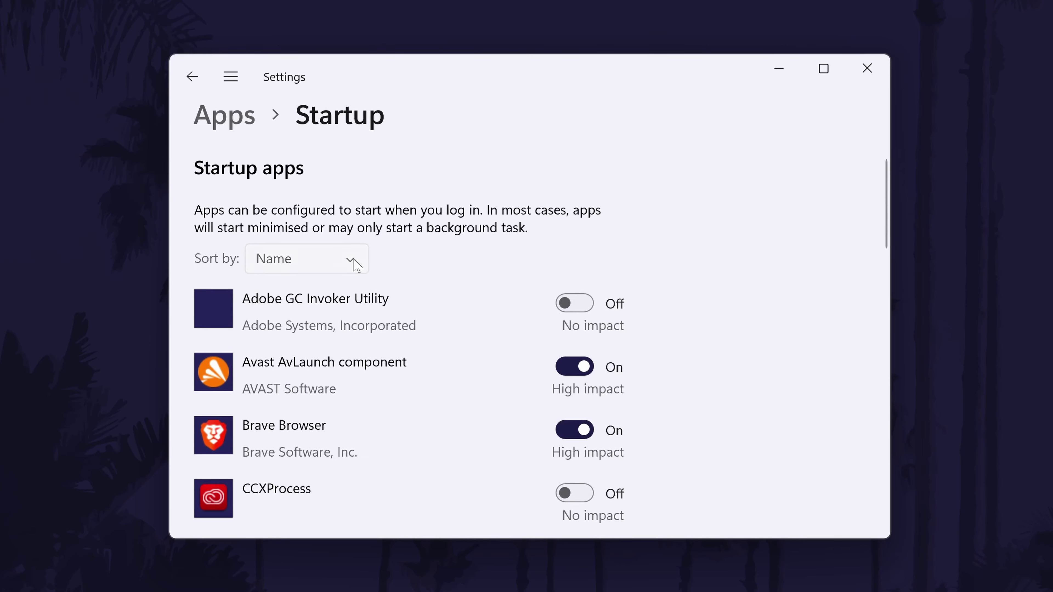
pyautogui.click(352, 261)
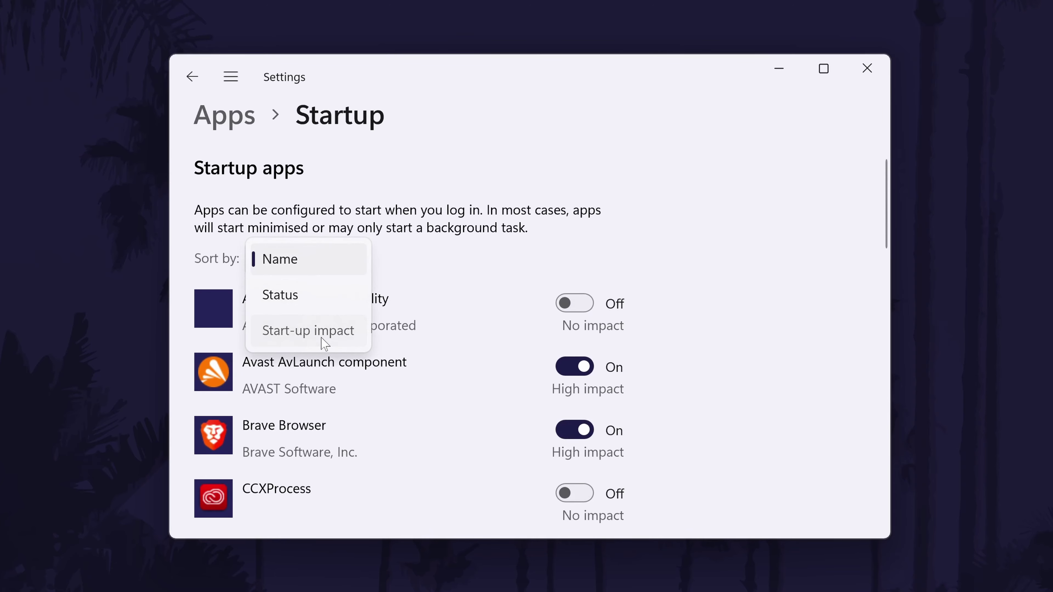
pyautogui.click(321, 338)
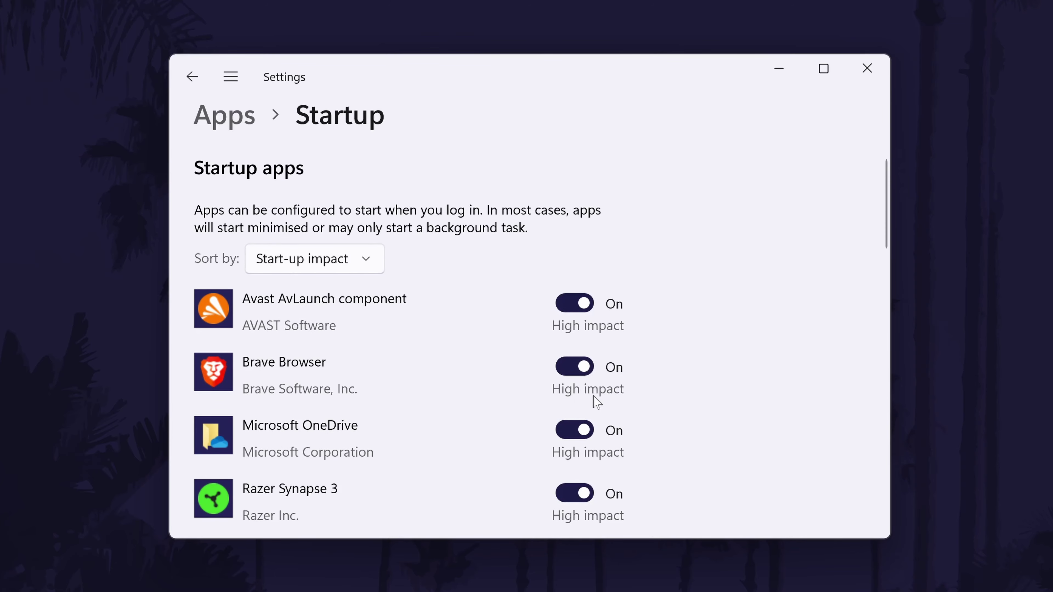
pyautogui.click(579, 493)
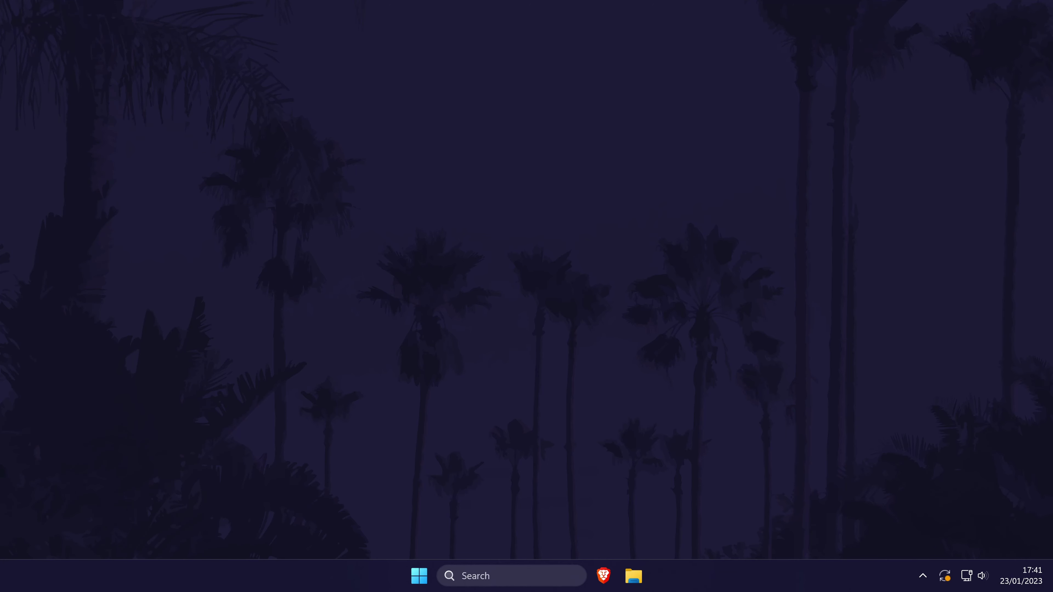
# - Open Task Manager and look over the running apps and their resource usage
pyautogui.click(535, 573)
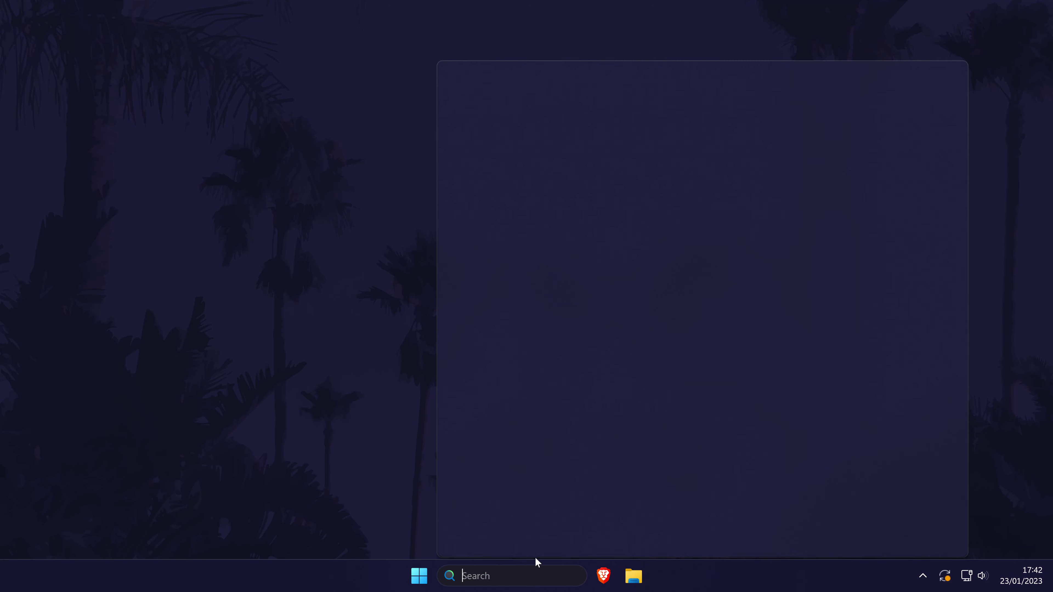
pyautogui.write('task')
pyautogui.click(551, 156)
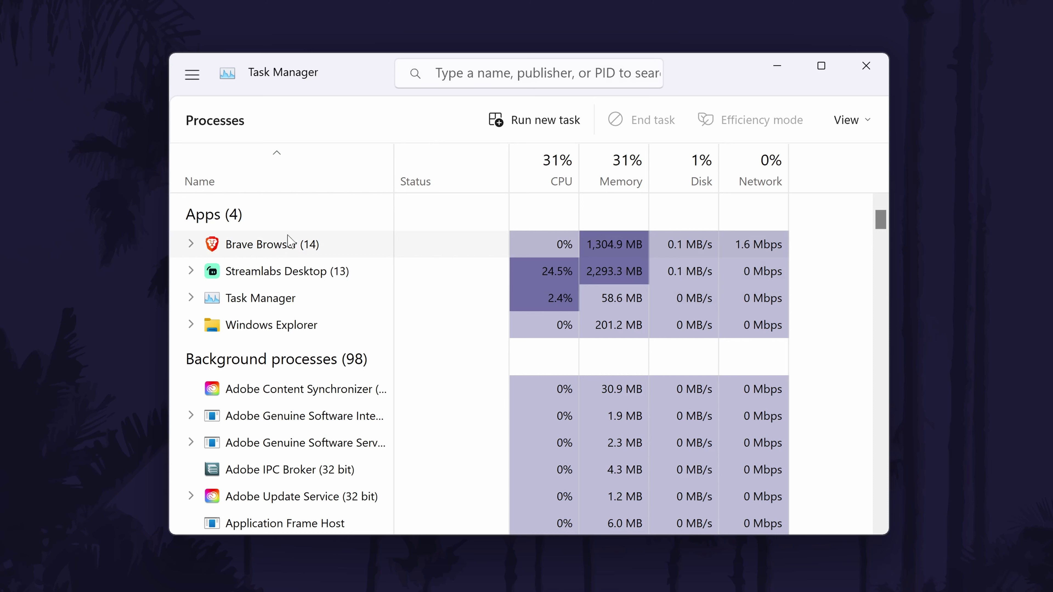
pyautogui.scroll(-1, 290, 240)
pyautogui.scroll(1, 293, 242)
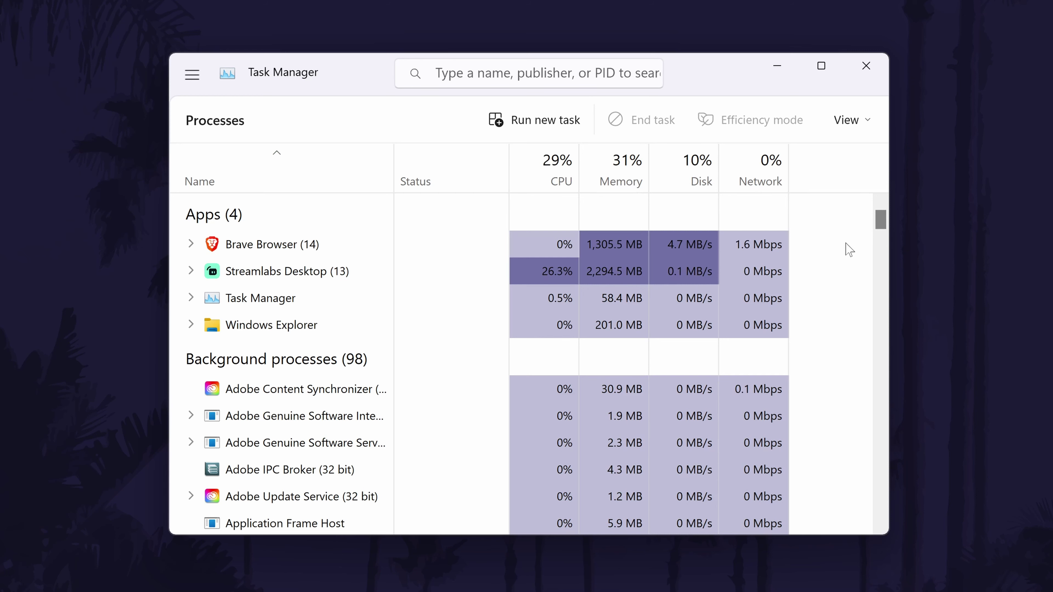
# - Examine the background processes and the actions available for Avast Antivirus and Creative Cloud (32 bit)
pyautogui.scroll(-2, 877, 216)
pyautogui.rightClick(275, 397)
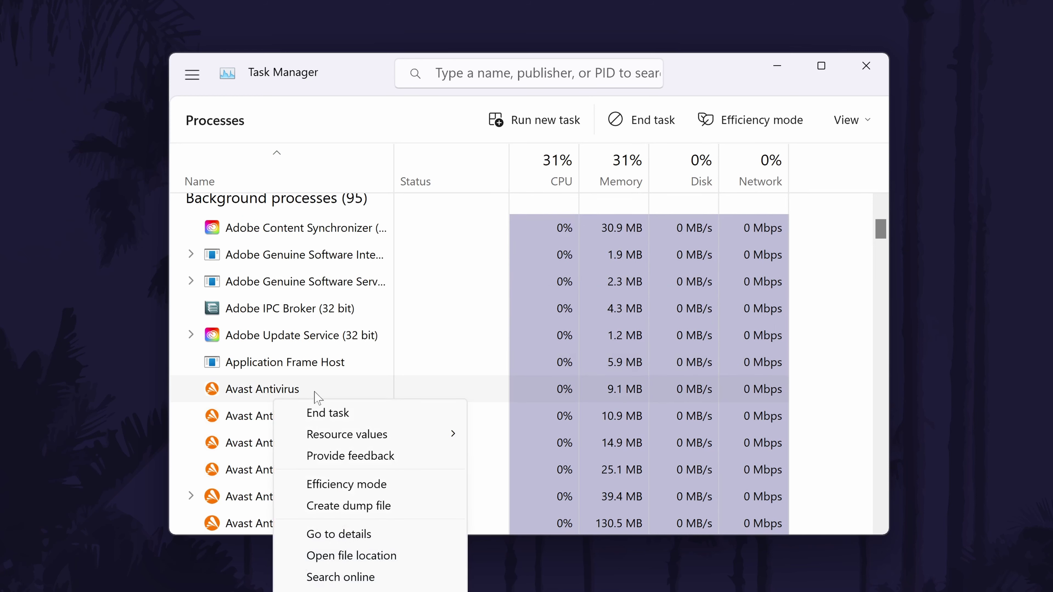
pyautogui.click(367, 357)
pyautogui.scroll(-4, 452, 340)
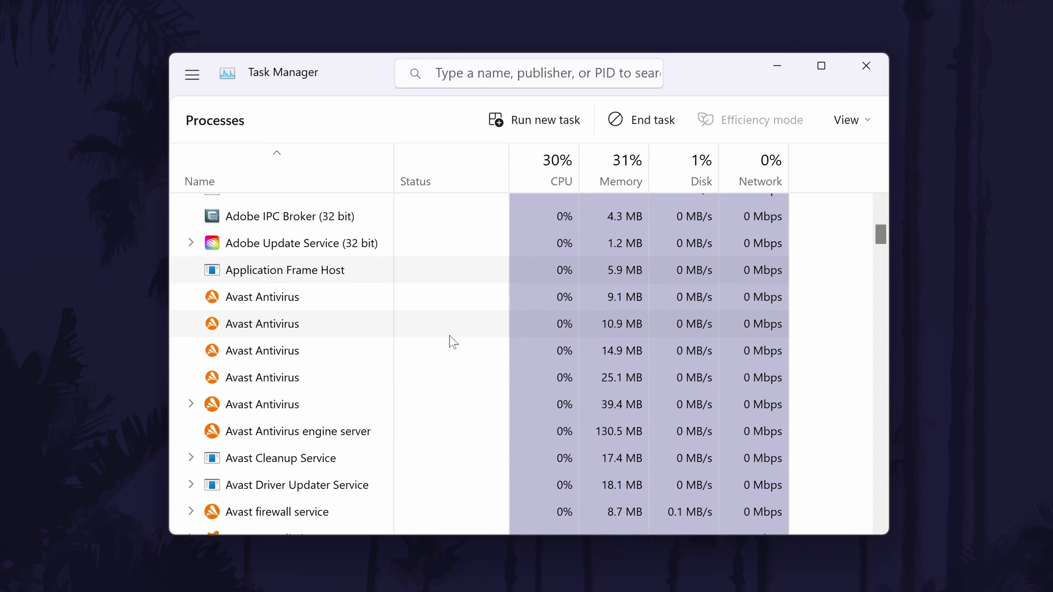
pyautogui.scroll(-6, 453, 337)
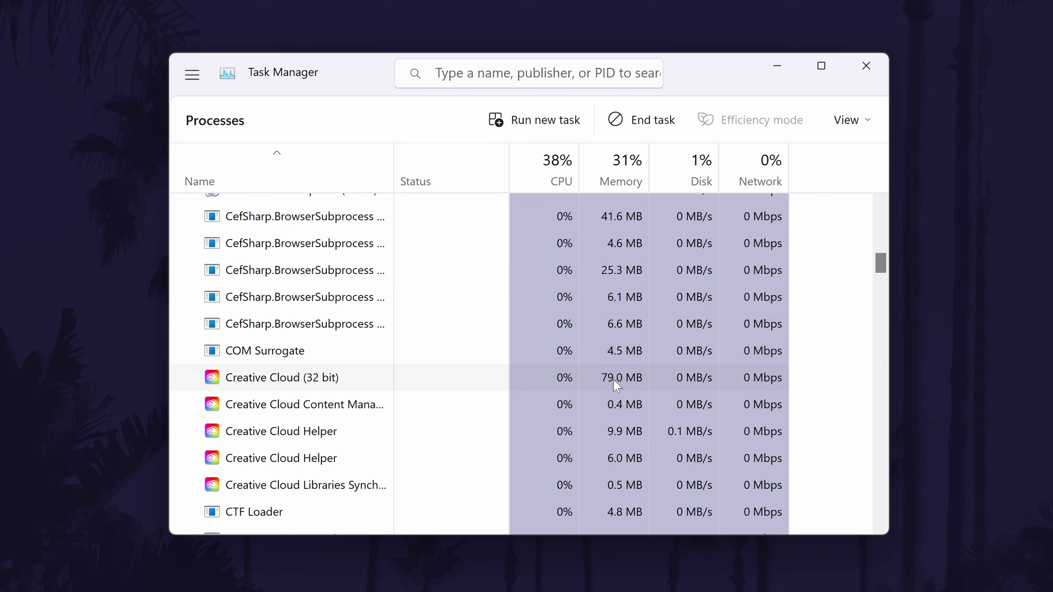
pyautogui.rightClick(312, 384)
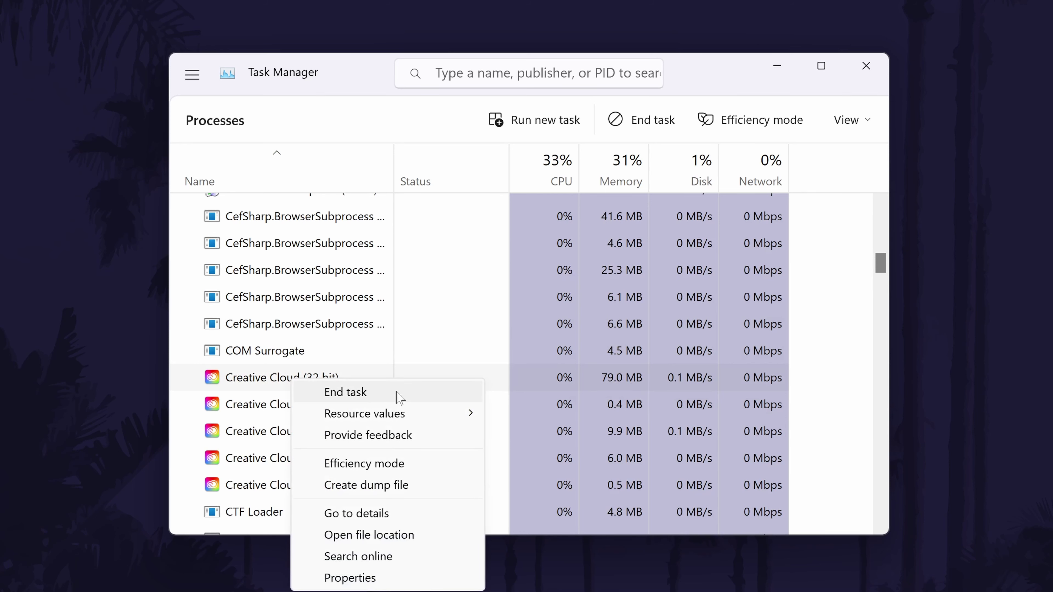
pyautogui.click(708, 353)
pyautogui.moveTo(880, 263); pyautogui.dragTo(877, 210)
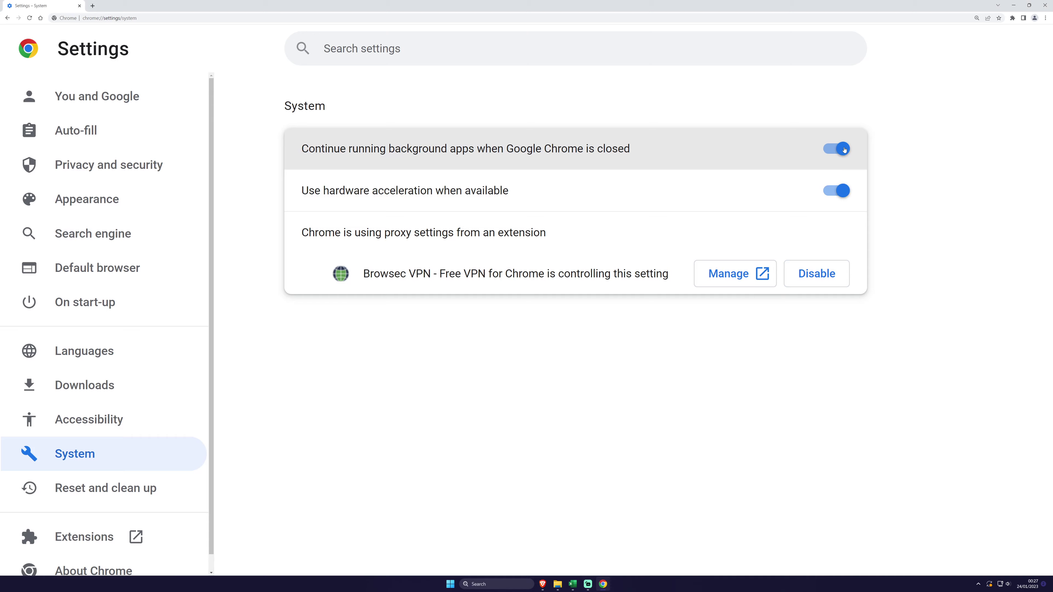
# - In Google Chrome's System settings, turn off continuing to run background apps when Chrome is closed
pyautogui.click(845, 149)
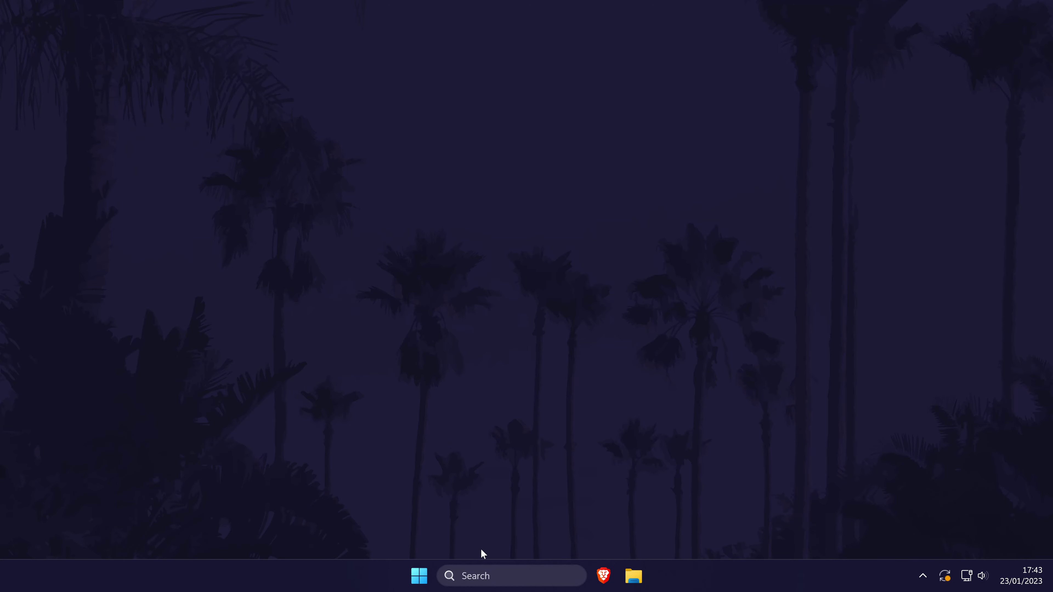
# - Open the Windows Settings app and go to the Graphics page under System > Display
pyautogui.click(495, 570)
pyautogui.write('settings')
pyautogui.click(524, 144)
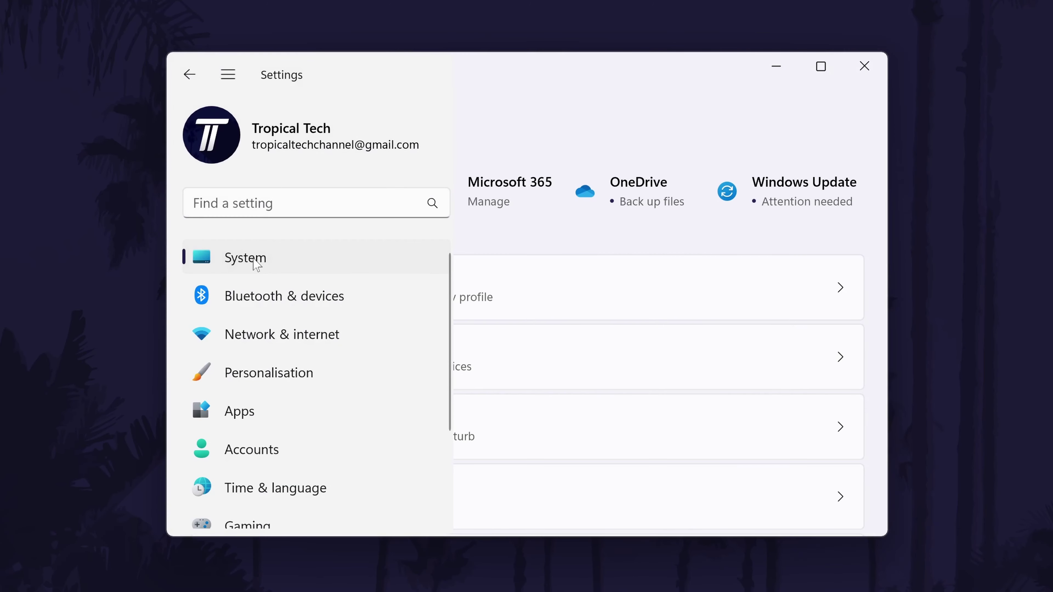
pyautogui.click(249, 260)
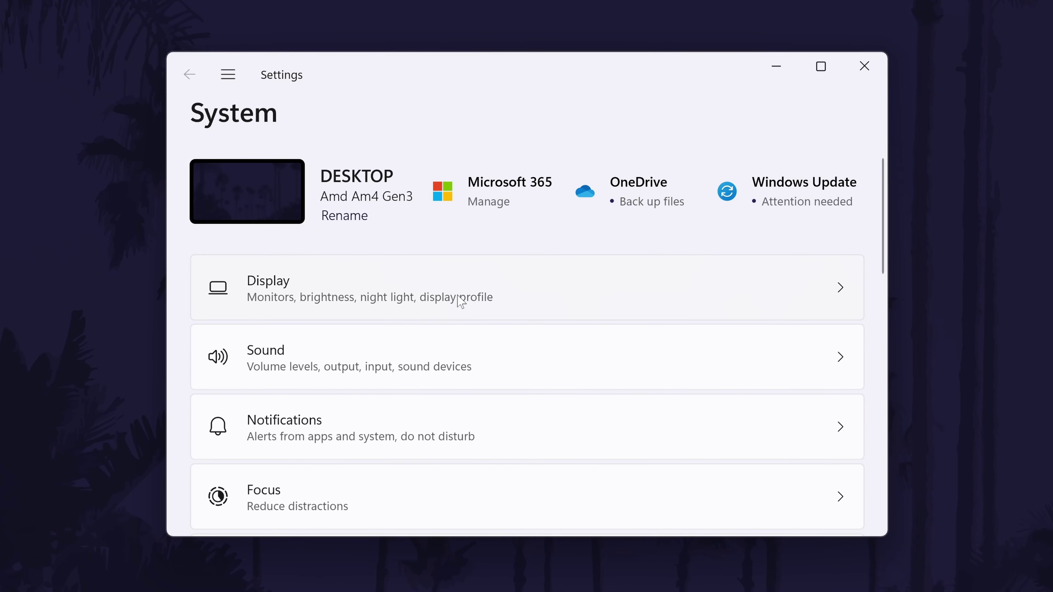
pyautogui.click(723, 316)
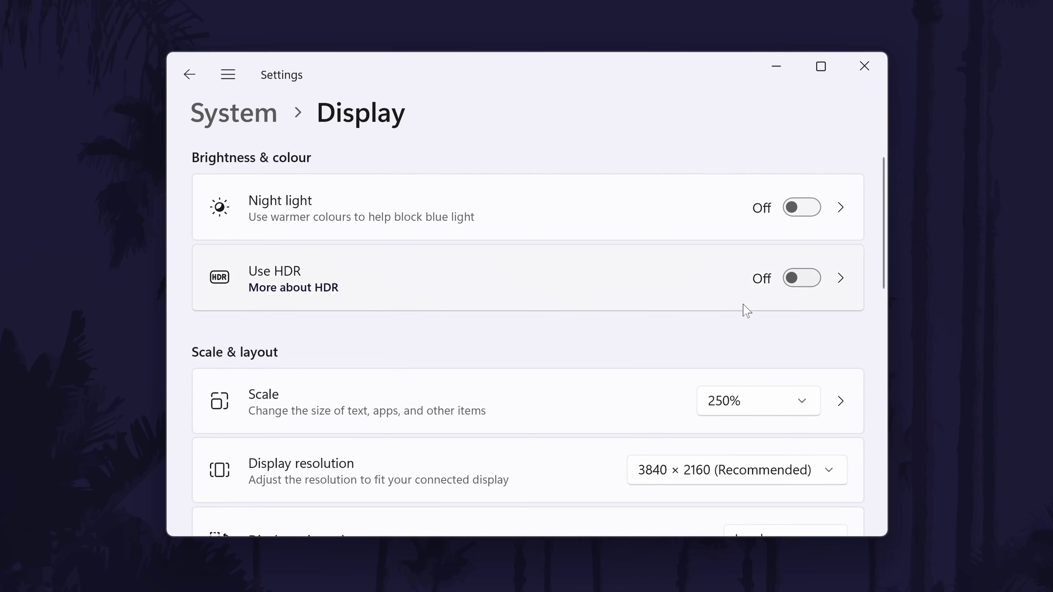
pyautogui.scroll(-8, 747, 310)
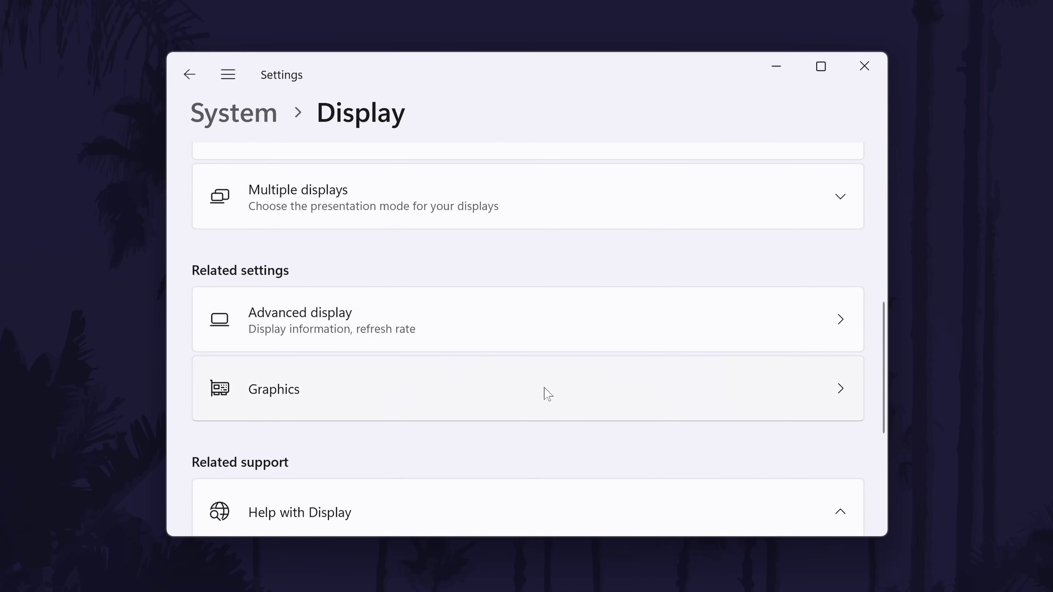
pyautogui.click(570, 399)
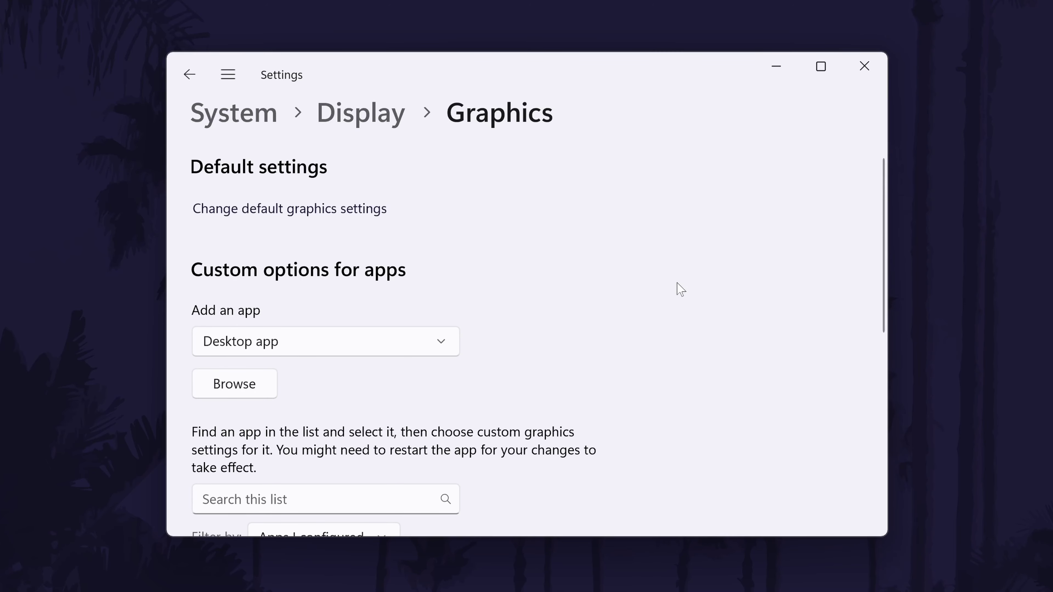
# - Save High performance as the graphics preference for Grand Theft Auto V
pyautogui.scroll(-5, 665, 288)
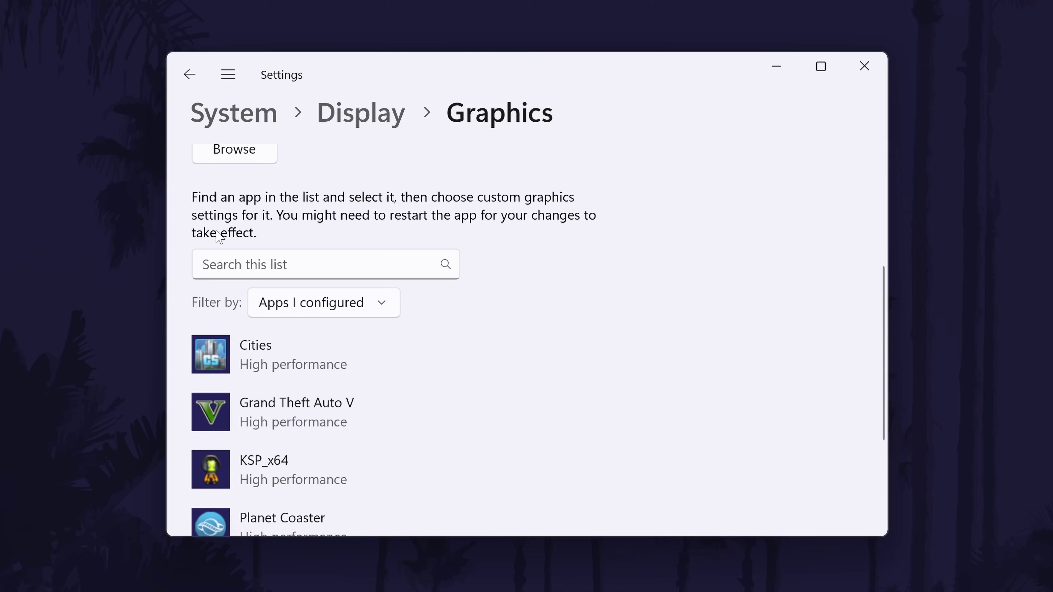
pyautogui.scroll(-3, 442, 322)
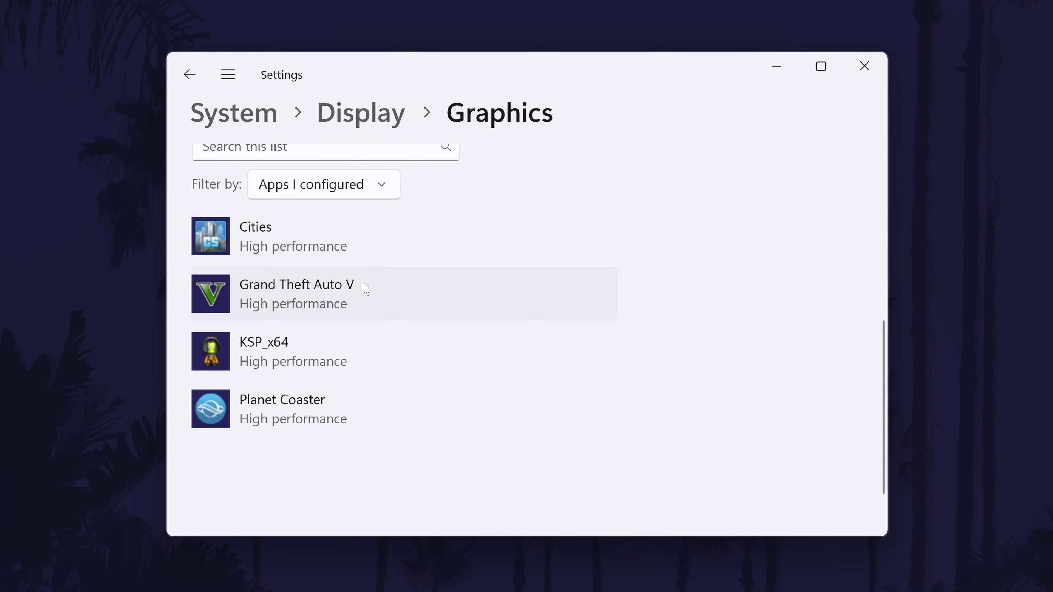
pyautogui.click(312, 301)
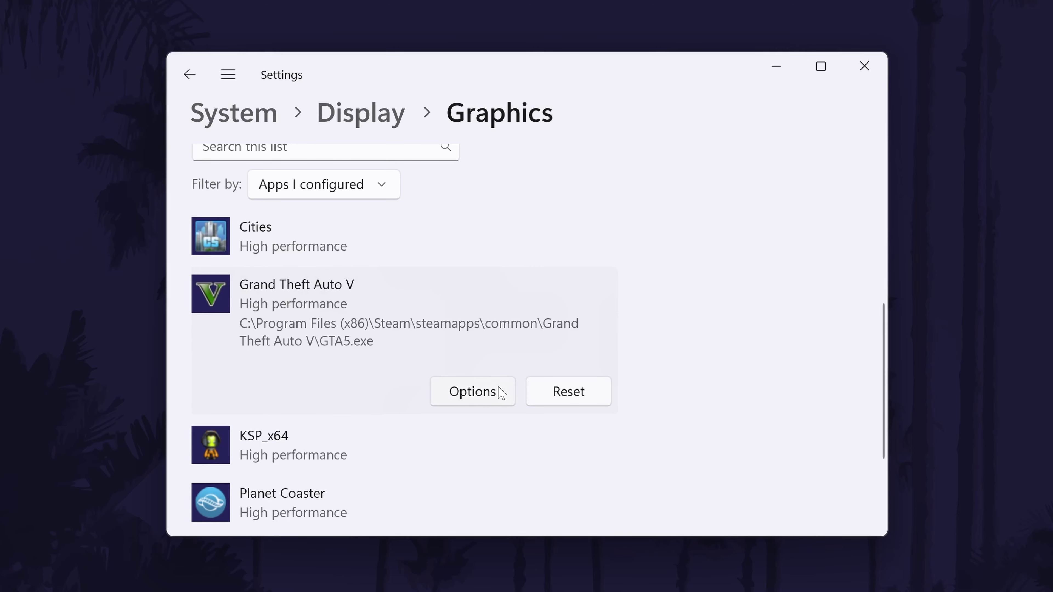
pyautogui.click(498, 394)
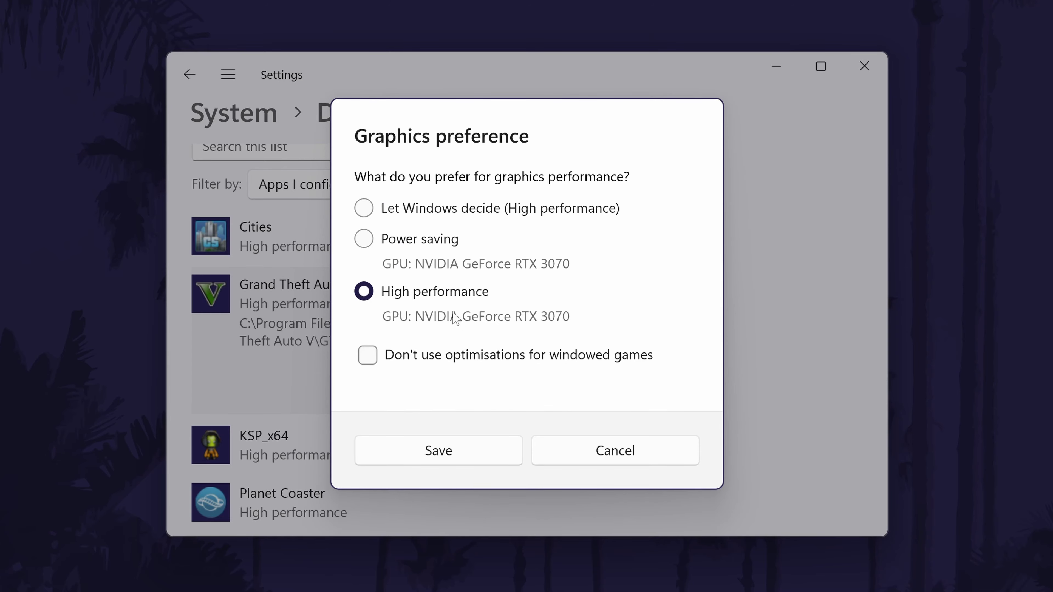
pyautogui.click(481, 459)
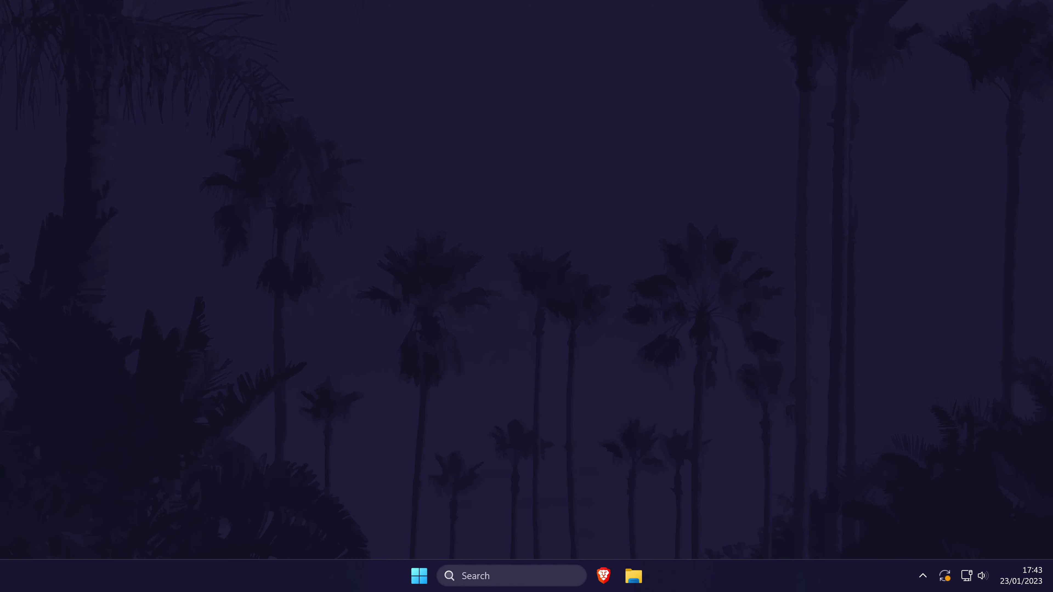
# - Reopen the Windows Settings app and go to the Gaming page
pyautogui.press('super')
pyautogui.write('settings')
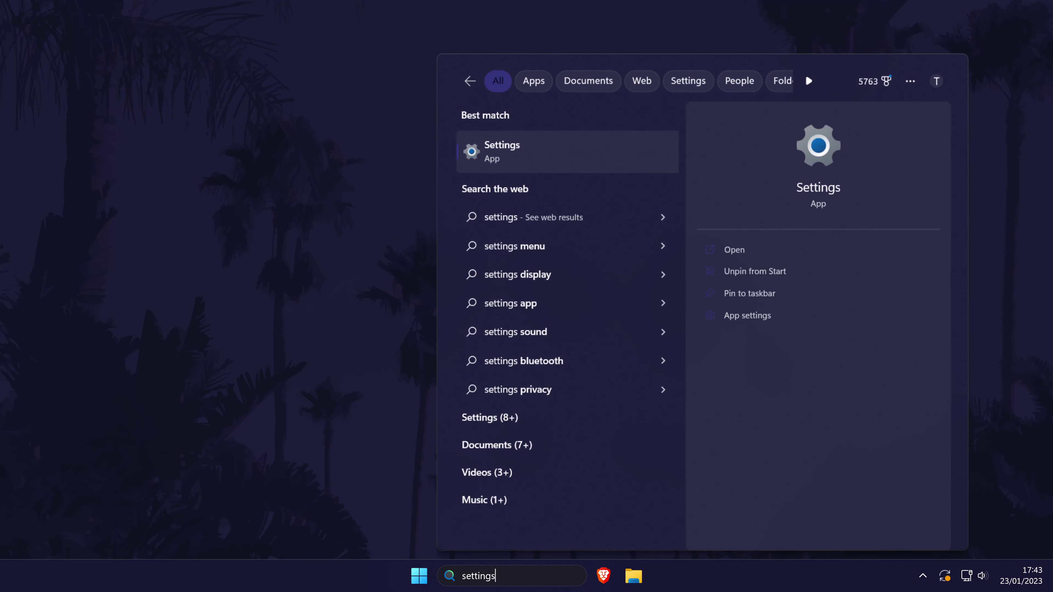
pyautogui.click(556, 154)
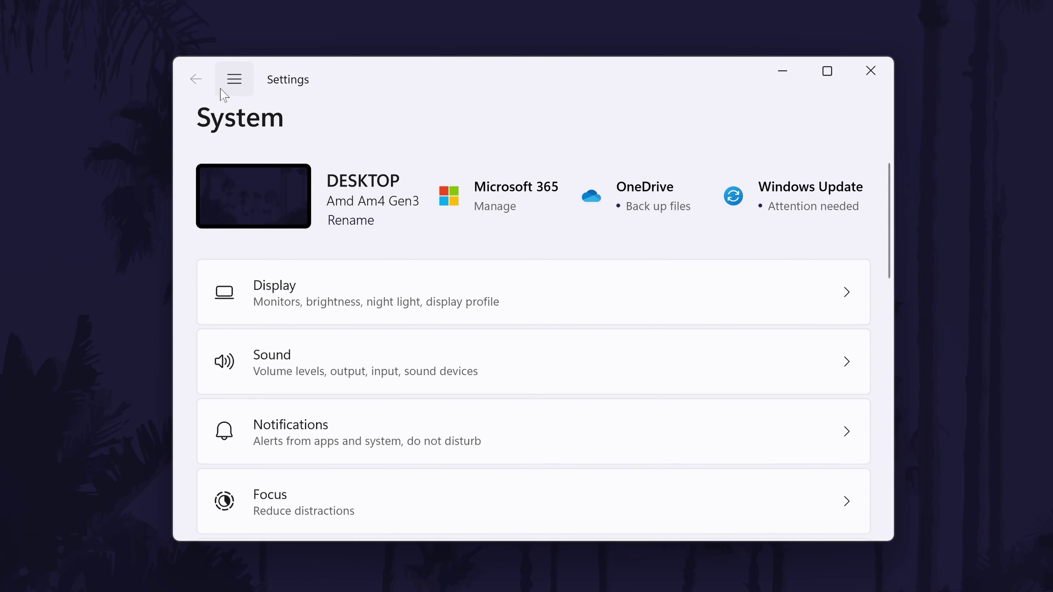
pyautogui.click(222, 90)
pyautogui.scroll(-3, 332, 373)
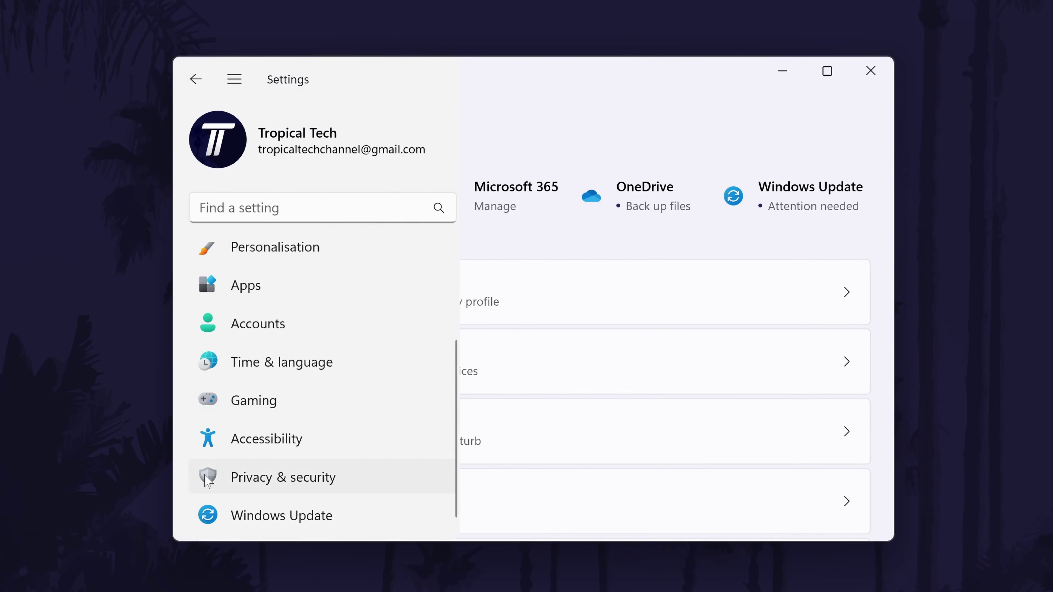
pyautogui.click(341, 408)
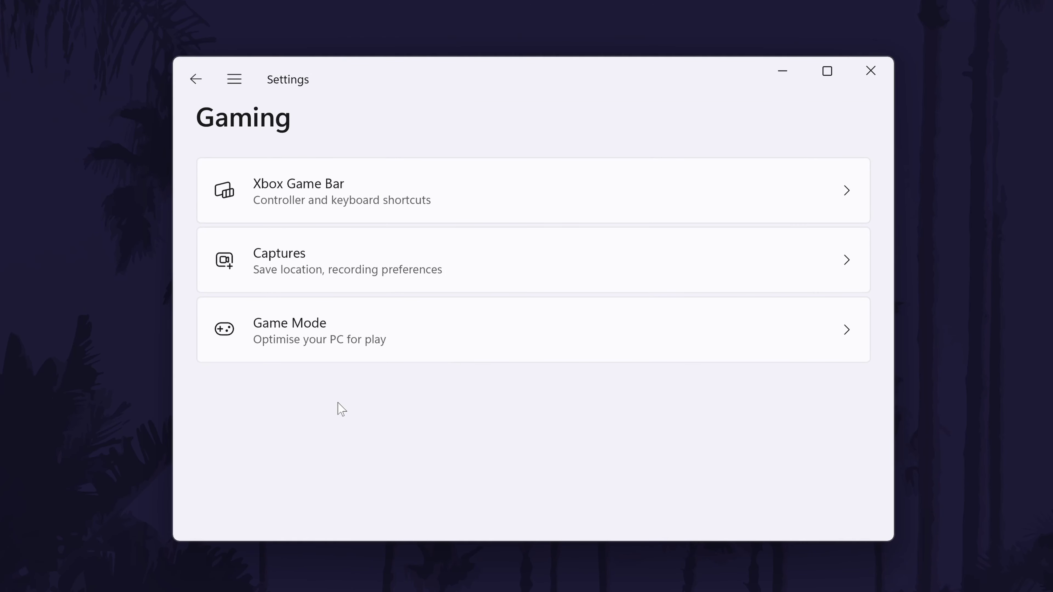
# - Open the Game Mode settings and make sure Game Mode is turned on
pyautogui.click(297, 331)
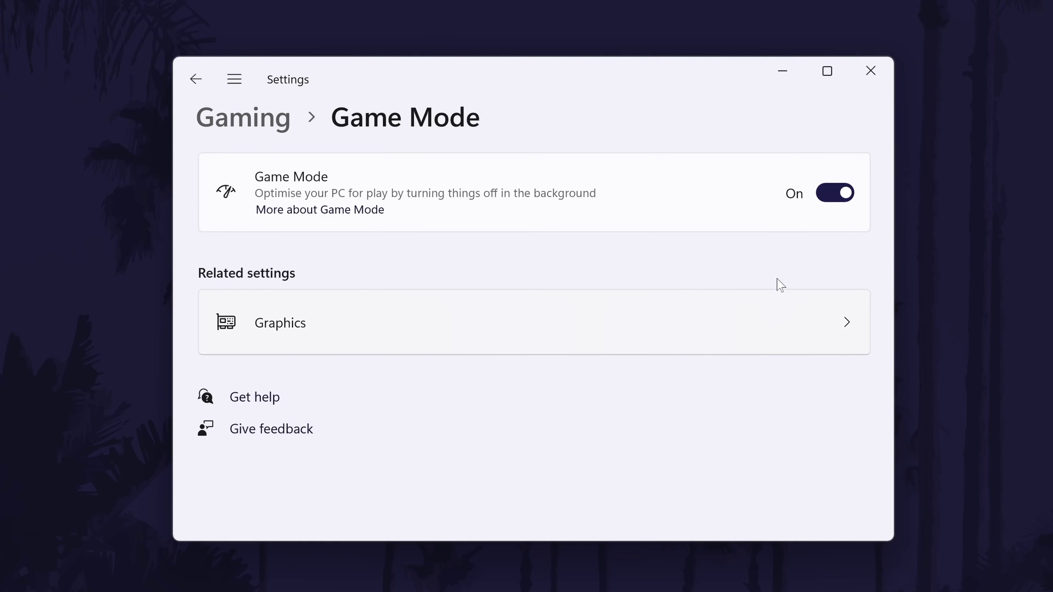
pyautogui.click(827, 190)
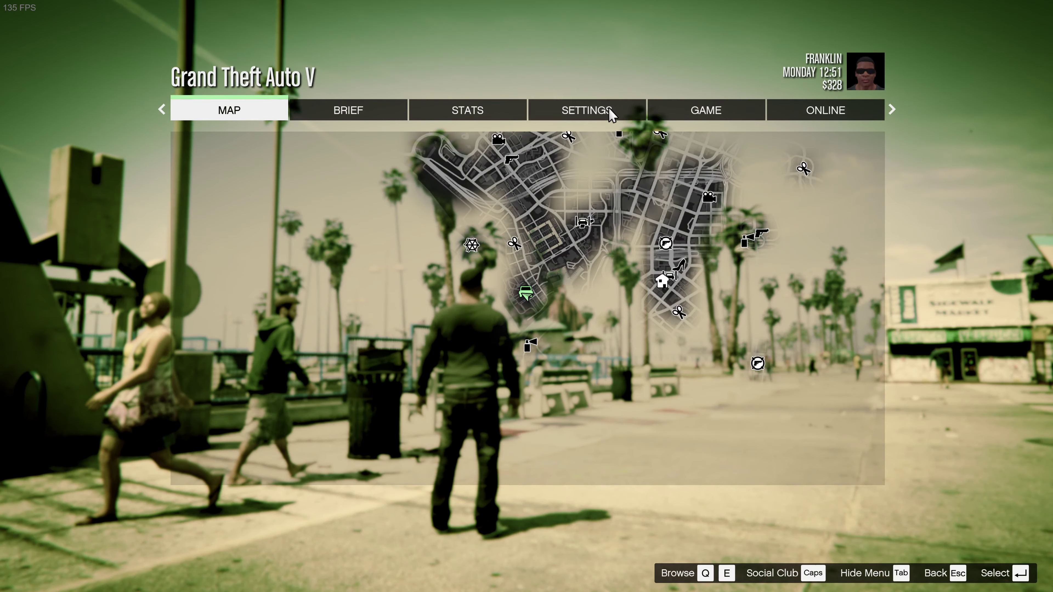
# - Switch to Grand Theft Auto V and open the Graphics section of the game's settings
pyautogui.click(610, 109)
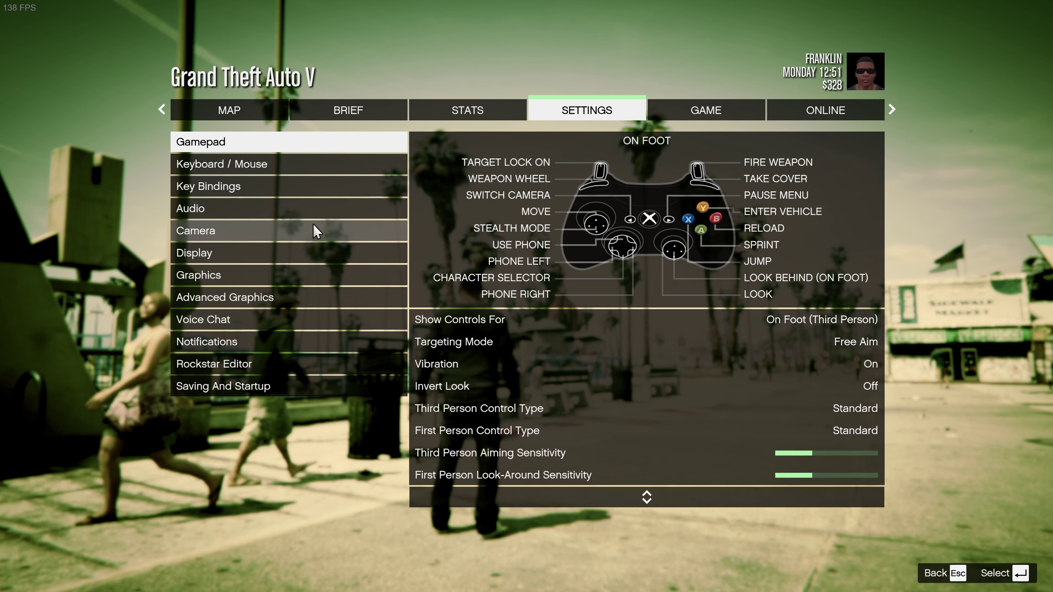
pyautogui.click(250, 277)
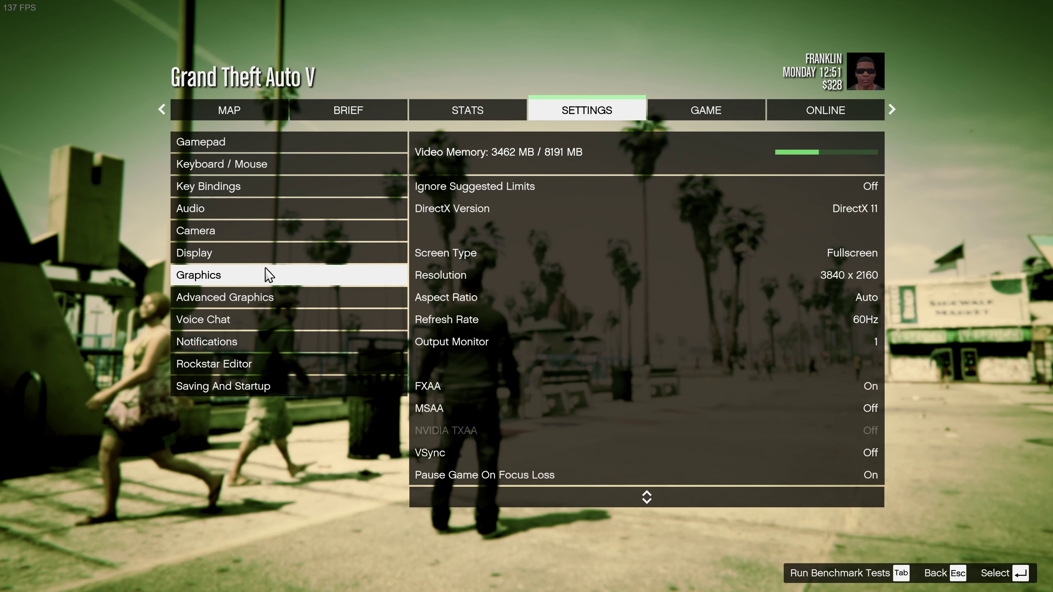
# - Review the game's graphics options, from screen type, resolution and anti-aliasing to population, texture, shadow, water and particle quality
pyautogui.click(492, 252)
pyautogui.press('Down')
pyautogui.press('Down')
pyautogui.press('Down')
pyautogui.press('Down')
pyautogui.press('Down')
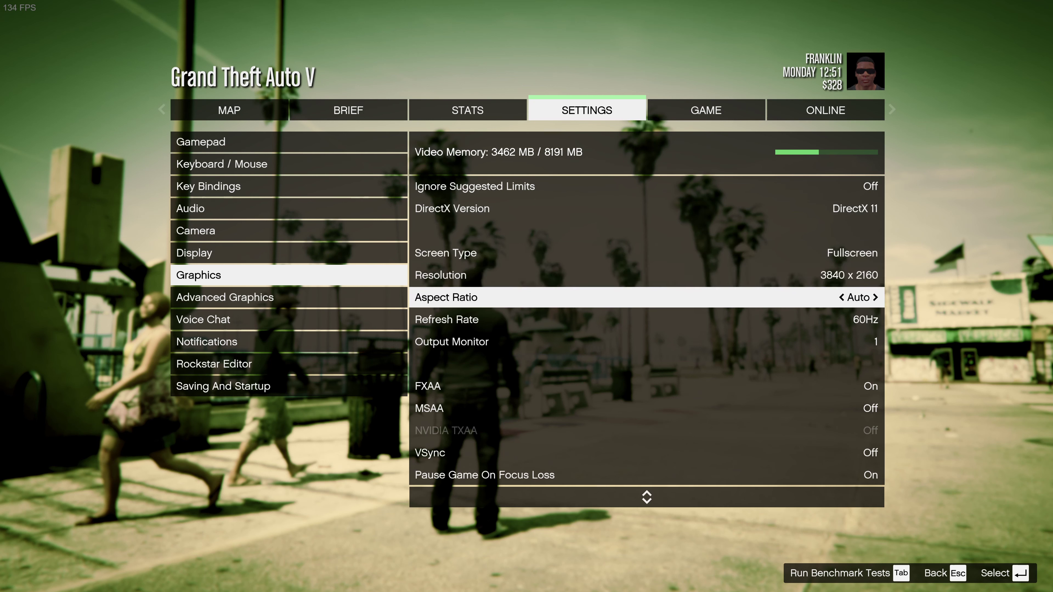
pyautogui.press('Down')
pyautogui.press('Down')
pyautogui.press('Down')
pyautogui.press('Down')
pyautogui.press('Down')
pyautogui.press('Down')
pyautogui.press('Down')
pyautogui.press('Down')
pyautogui.press('Down')
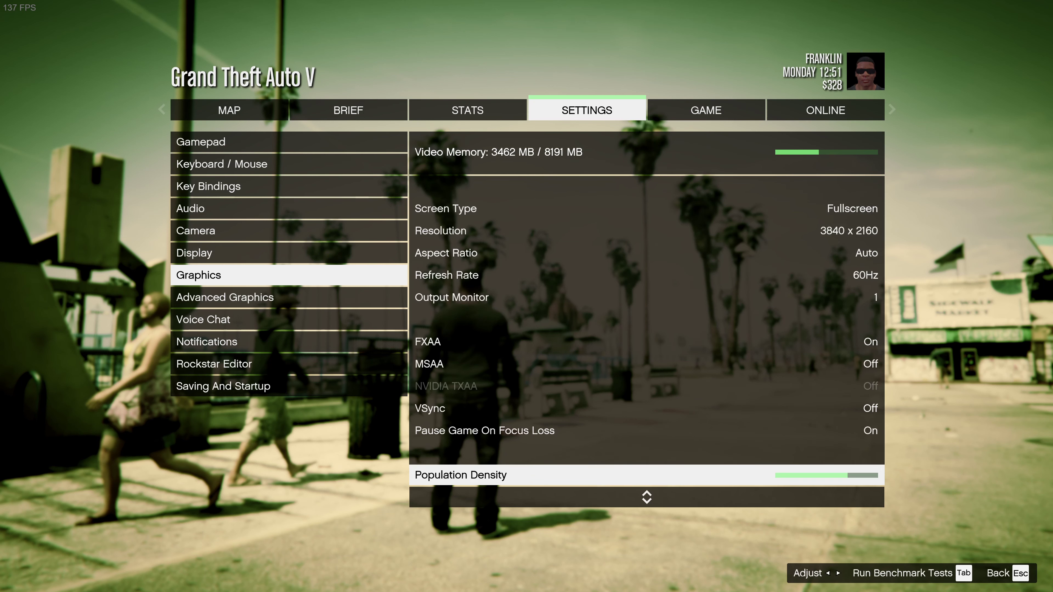
pyautogui.press('Down')
pyautogui.press('Down')
pyautogui.press('Down')
pyautogui.press('Down')
pyautogui.press('Down')
pyautogui.press('Down')
pyautogui.press('Down')
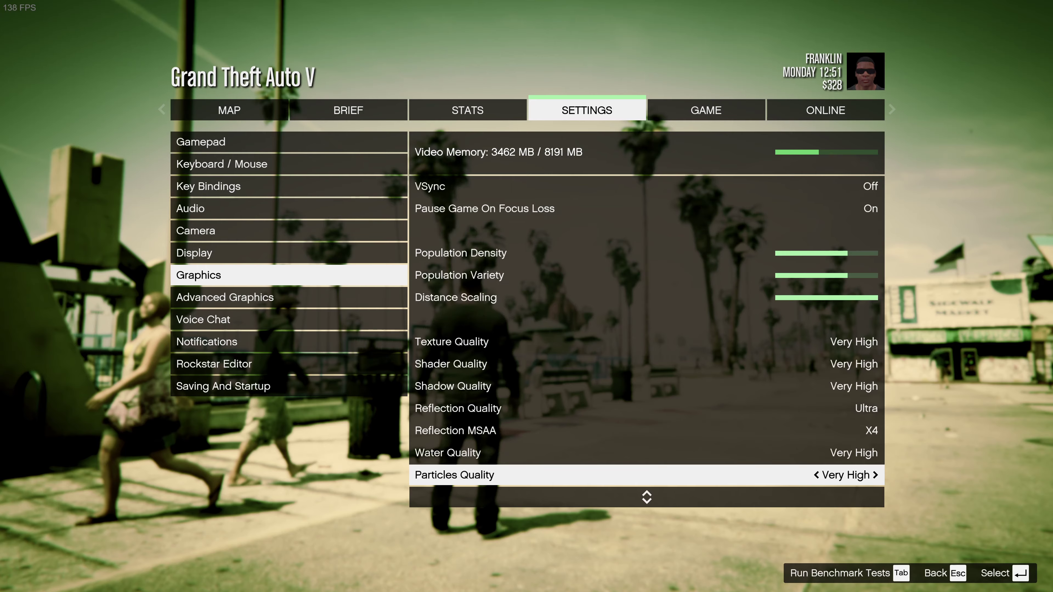
pyautogui.press('Up')
pyautogui.press('Up')
pyautogui.press('Up')
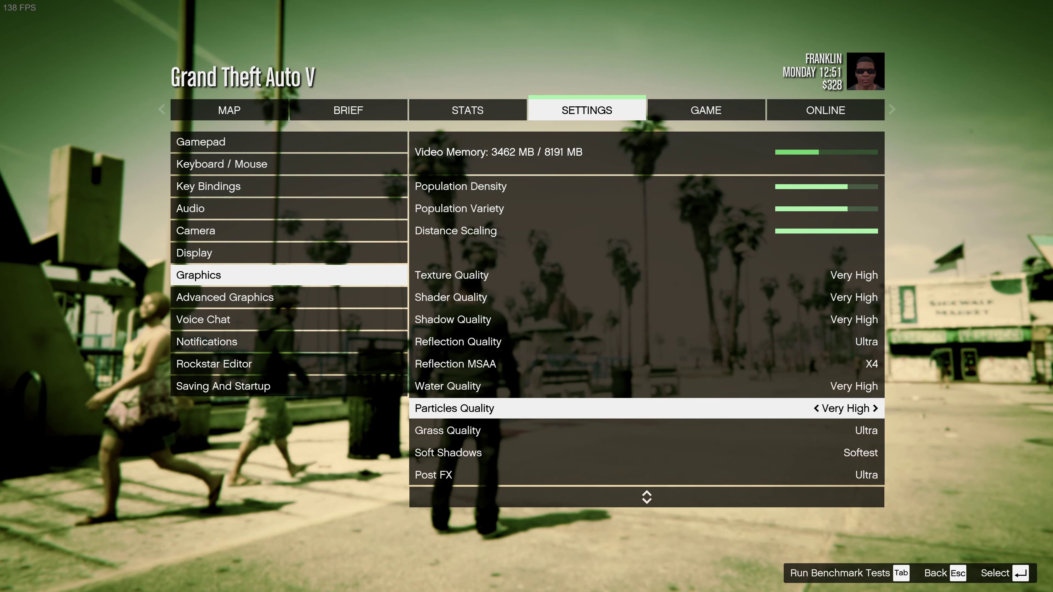
pyautogui.press('Up')
pyautogui.press('Left')
# - Switch to the Windows Settings app and go to the Power page under System
pyautogui.press('super')
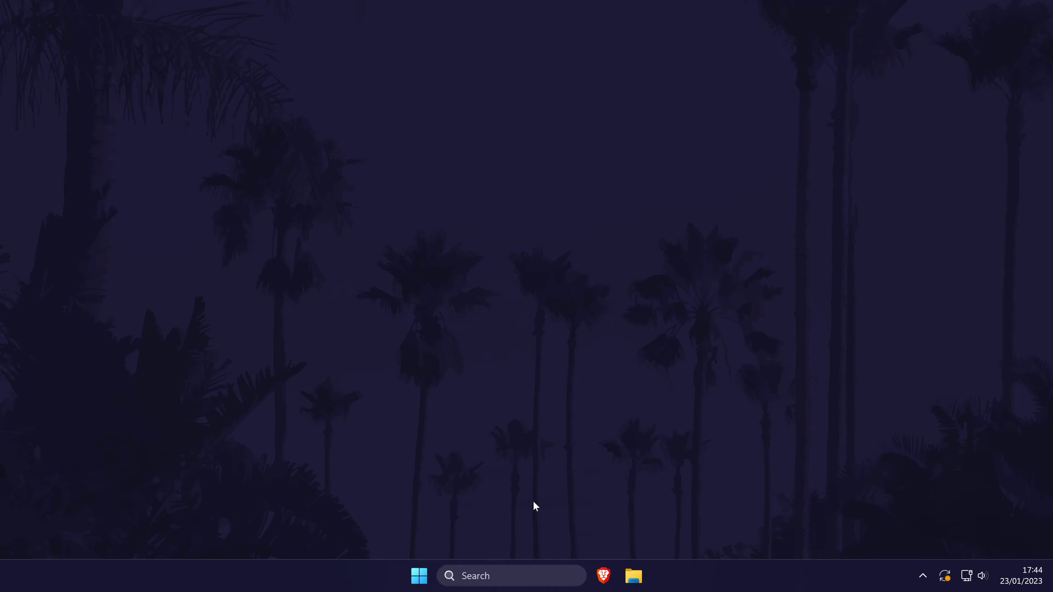
pyautogui.click(515, 574)
pyautogui.write('settings')
pyautogui.click(510, 151)
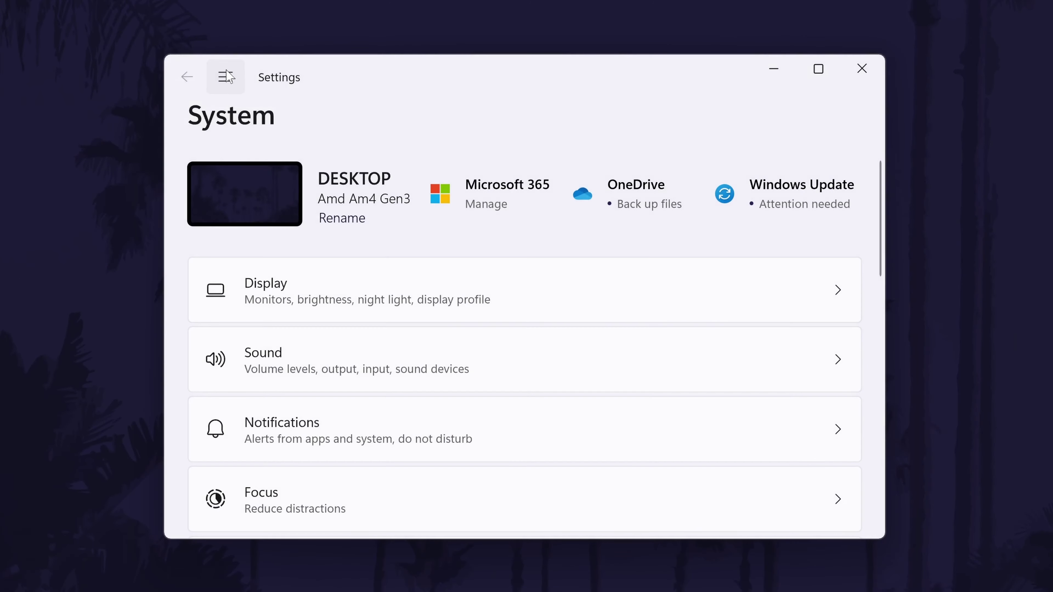
pyautogui.click(225, 77)
pyautogui.click(497, 215)
pyautogui.scroll(-5, 423, 259)
pyautogui.click(415, 277)
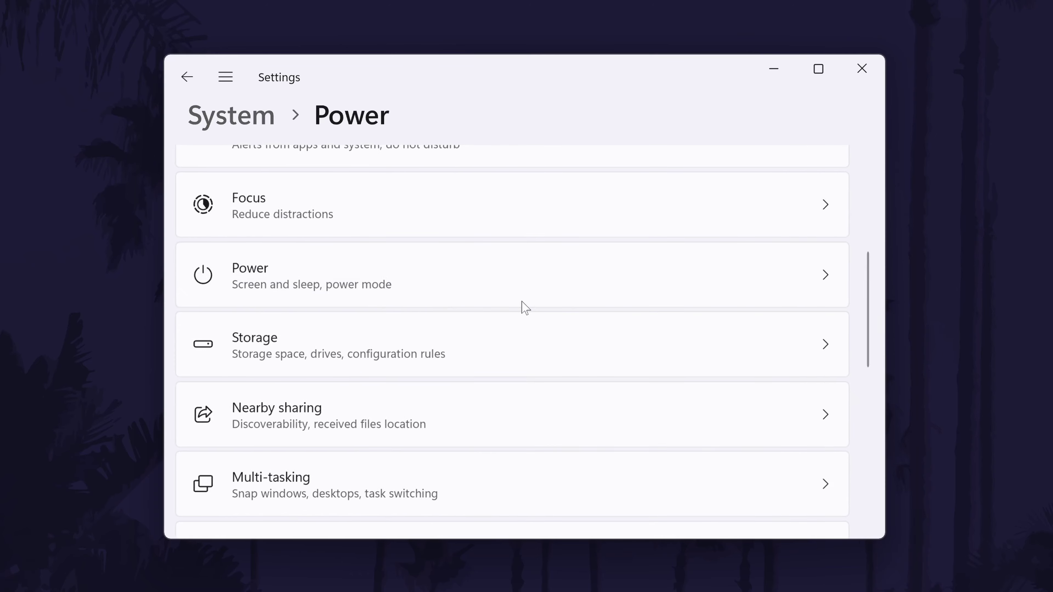
# - Set the power mode to Best performance
pyautogui.scroll(-3, 596, 239)
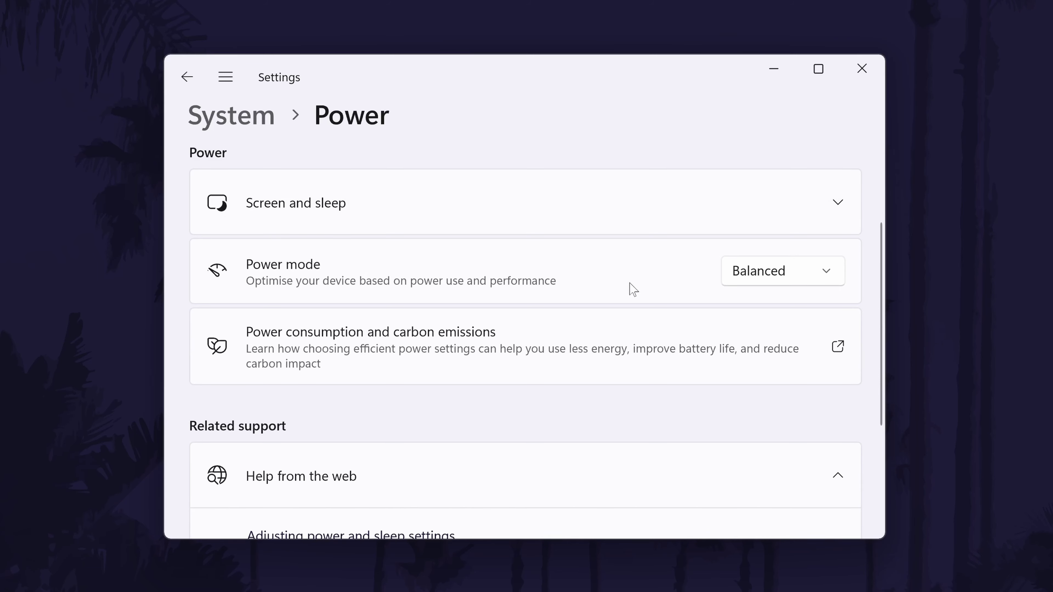
pyautogui.click(763, 277)
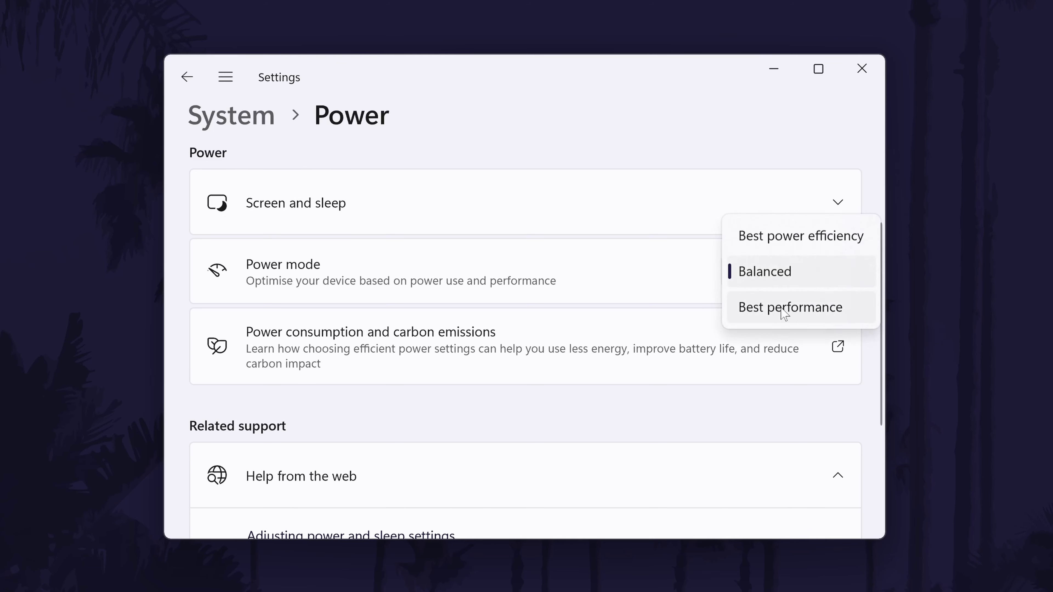
pyautogui.click(794, 314)
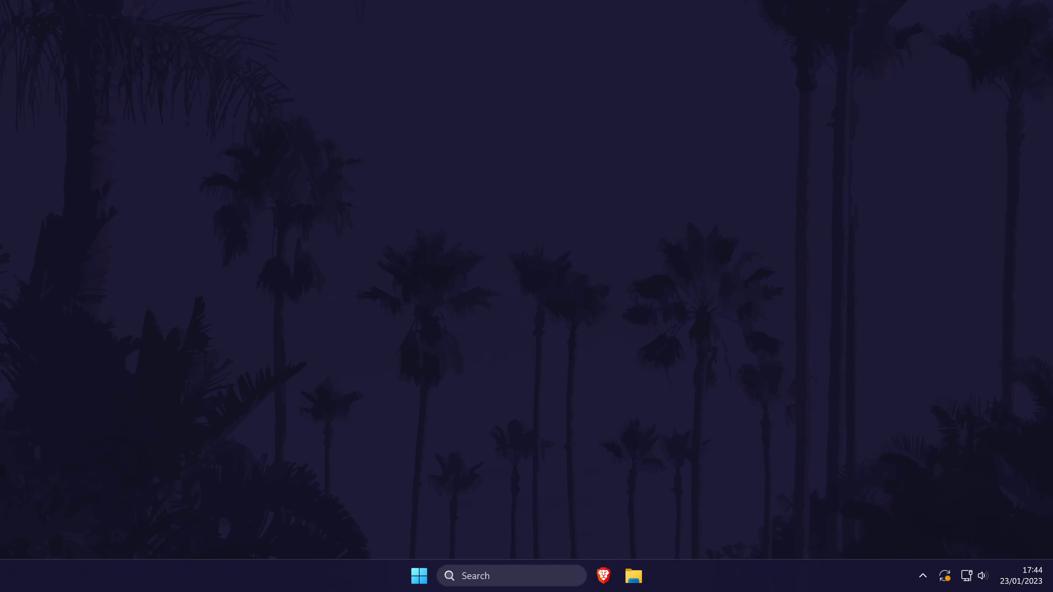
# - Reopen the Windows Settings app at the Installed apps list and show the available actions for Adobe Creative Cloud
pyautogui.press('super+i')
pyautogui.click(223, 84)
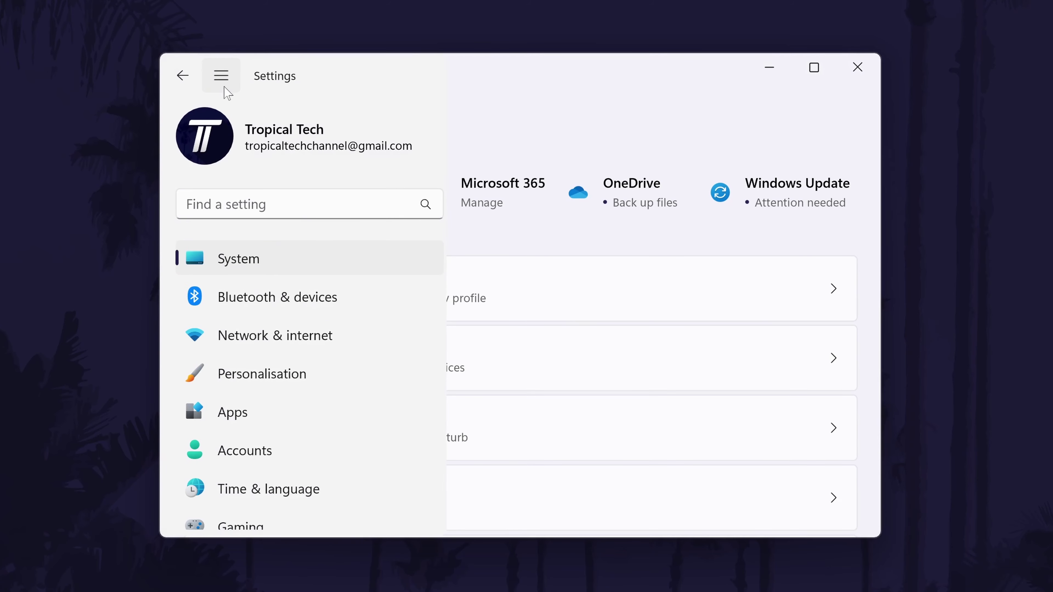
pyautogui.scroll(-2, 270, 344)
pyautogui.click(284, 329)
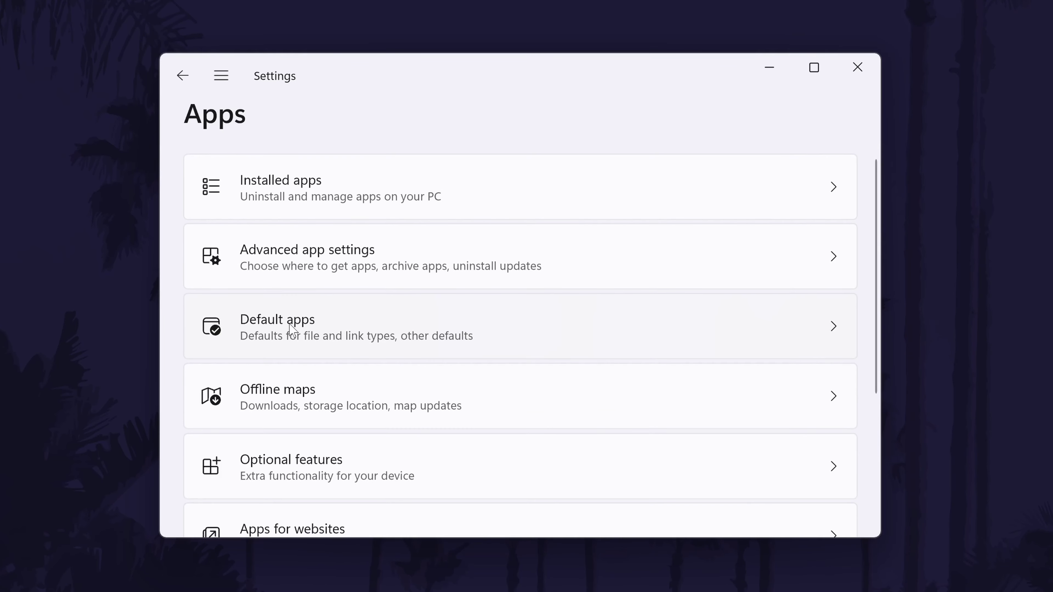
pyautogui.click(293, 182)
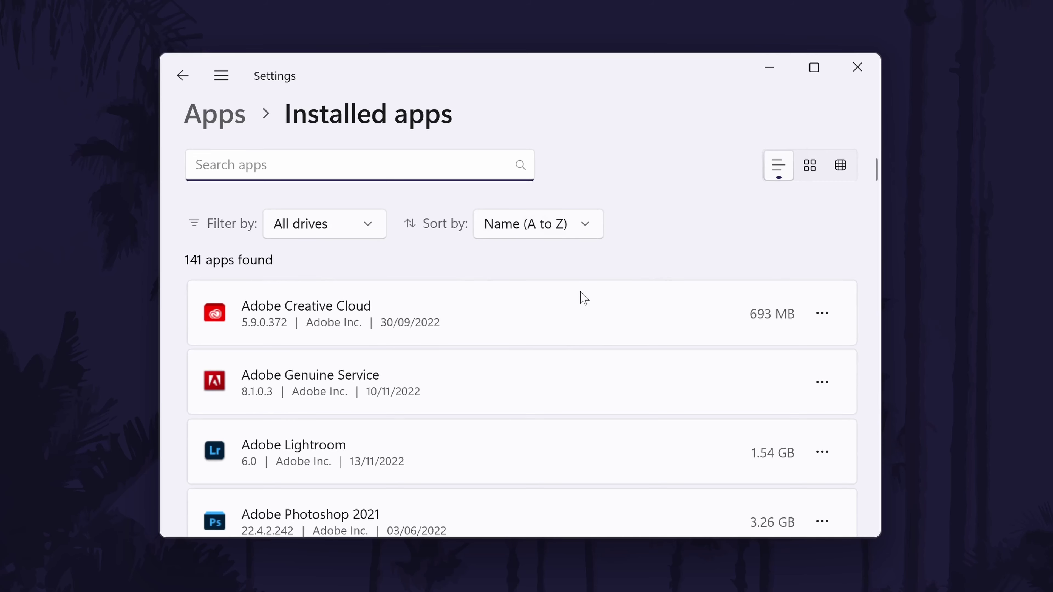
pyautogui.click(827, 314)
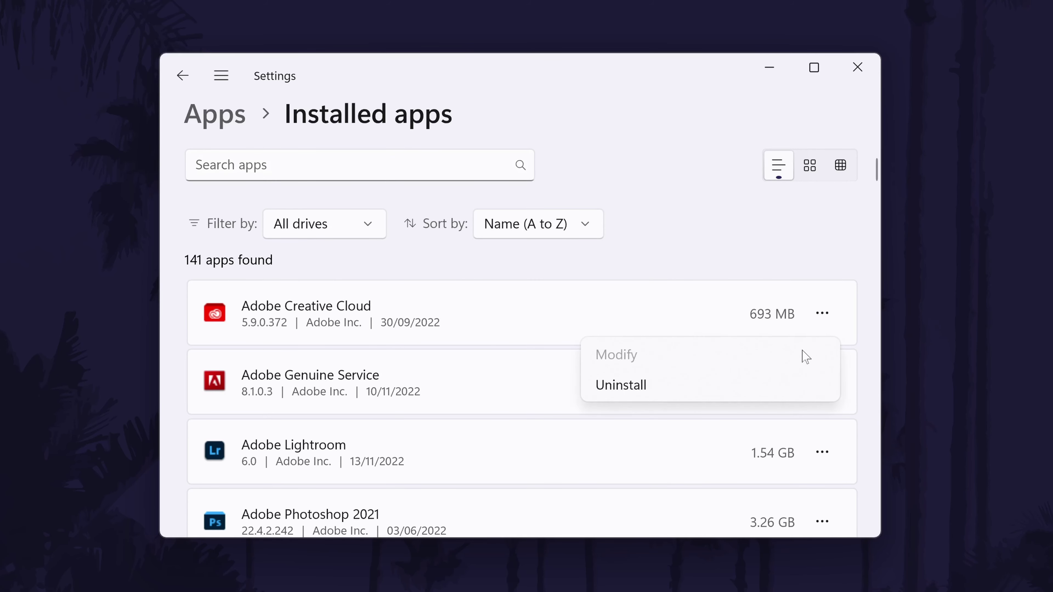